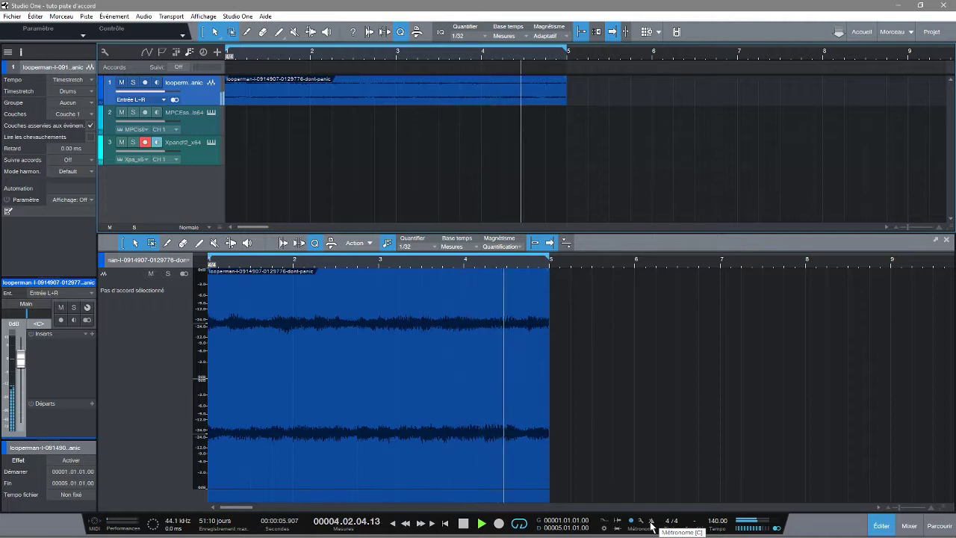
Stop the loop playback and toggle the track inspector off and back on.
key(space)
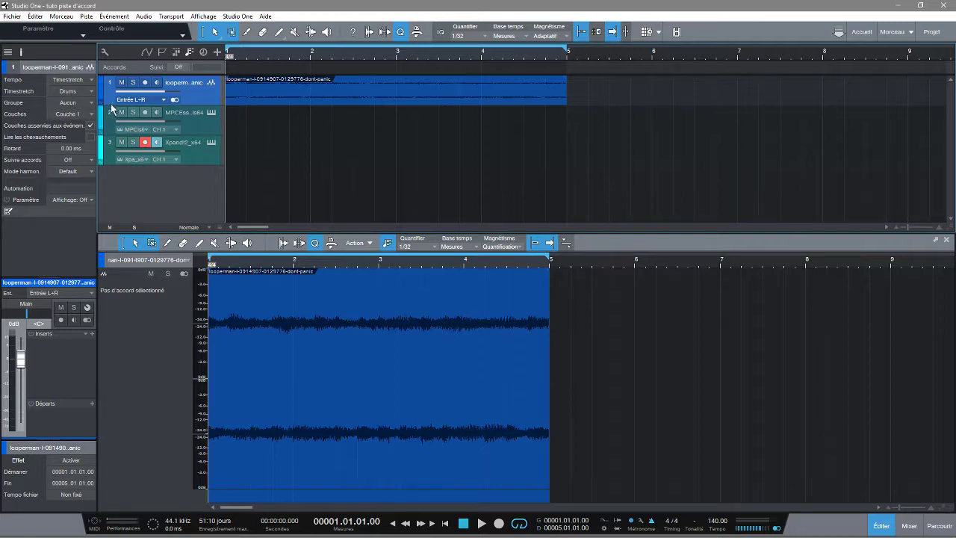
click(22, 52)
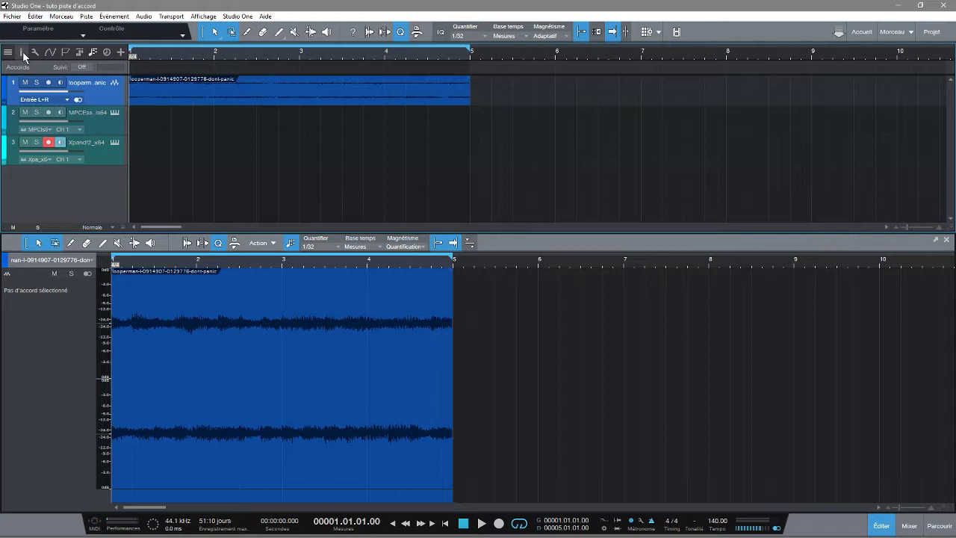
click(22, 53)
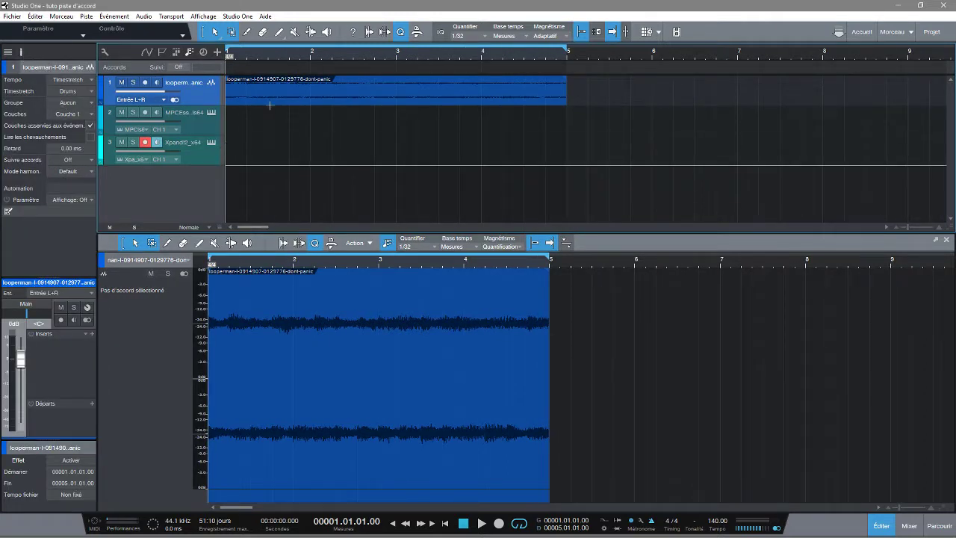
Detect the chords of the looperman audio loop on track 1.
right_click(382, 96)
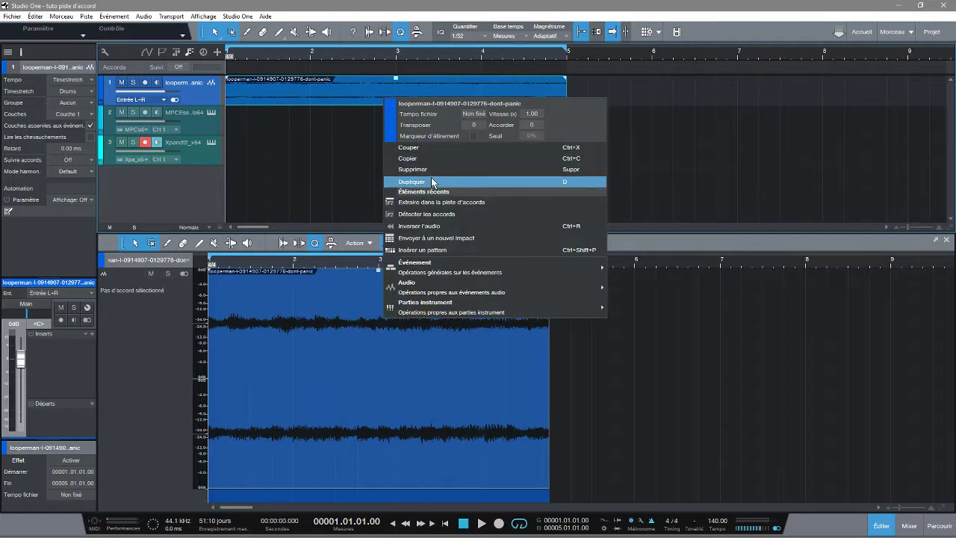
click(427, 215)
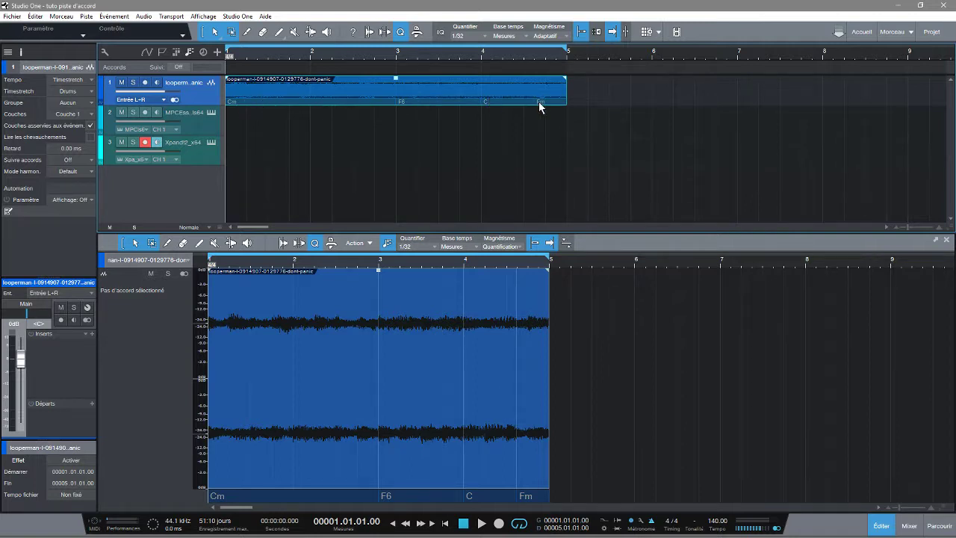
Extract the loop's detected chords to the chord track and turn the chord track's Suivi on.
right_click(450, 100)
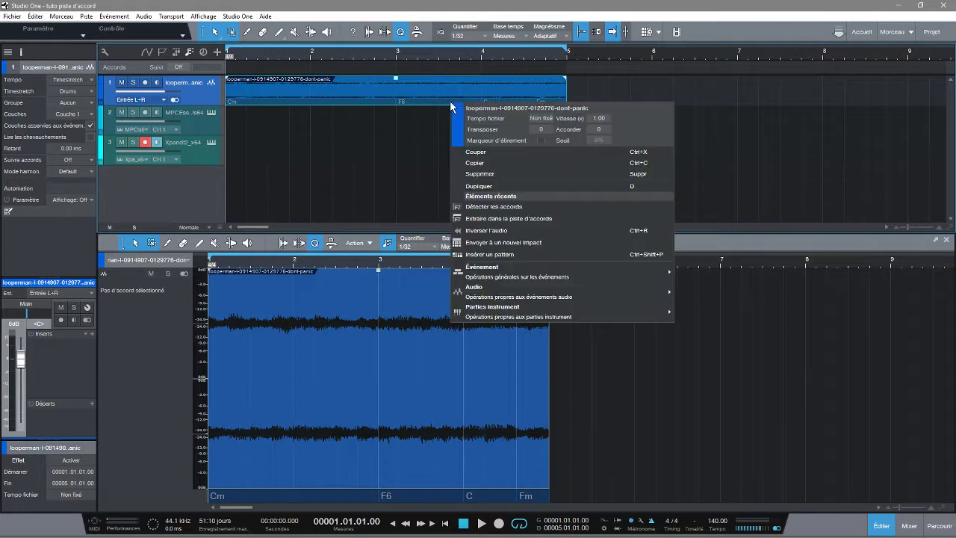
click(514, 217)
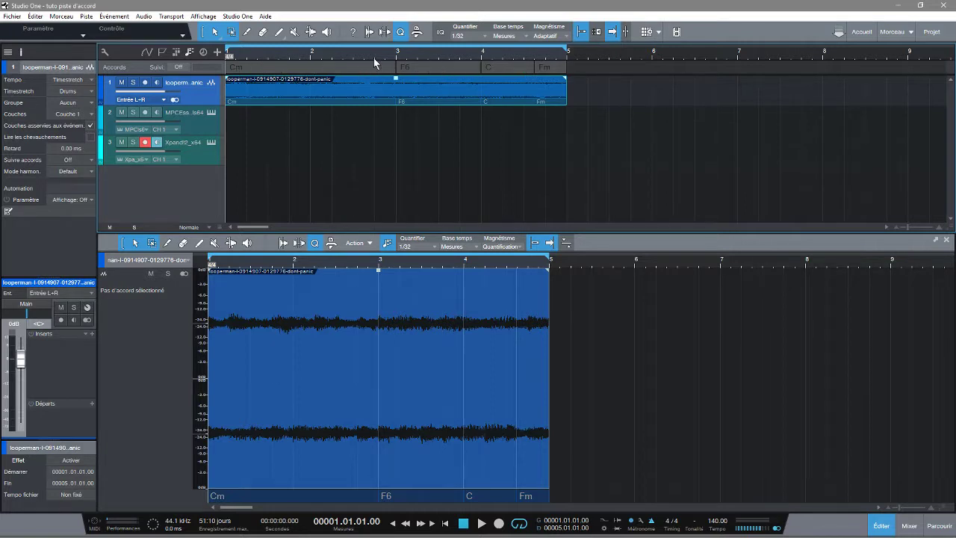
click(179, 67)
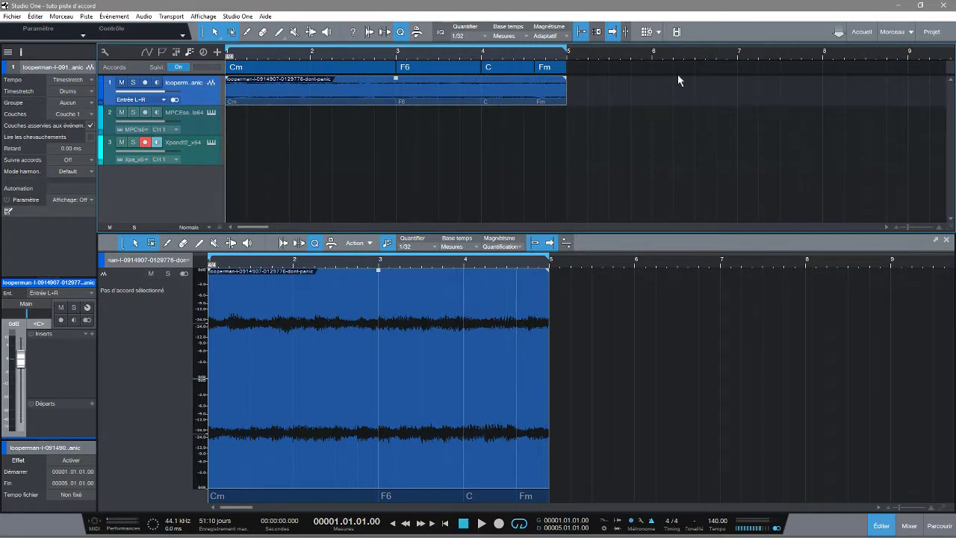
Place a copy of the audio loop at bar 5, directly after the original on track 1.
drag(584, 92, 227, 98)
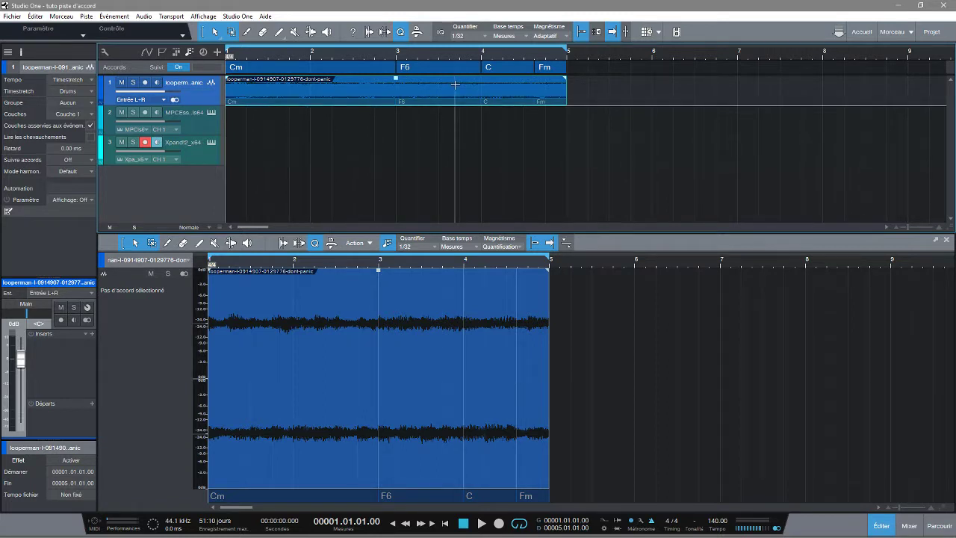
click(567, 57)
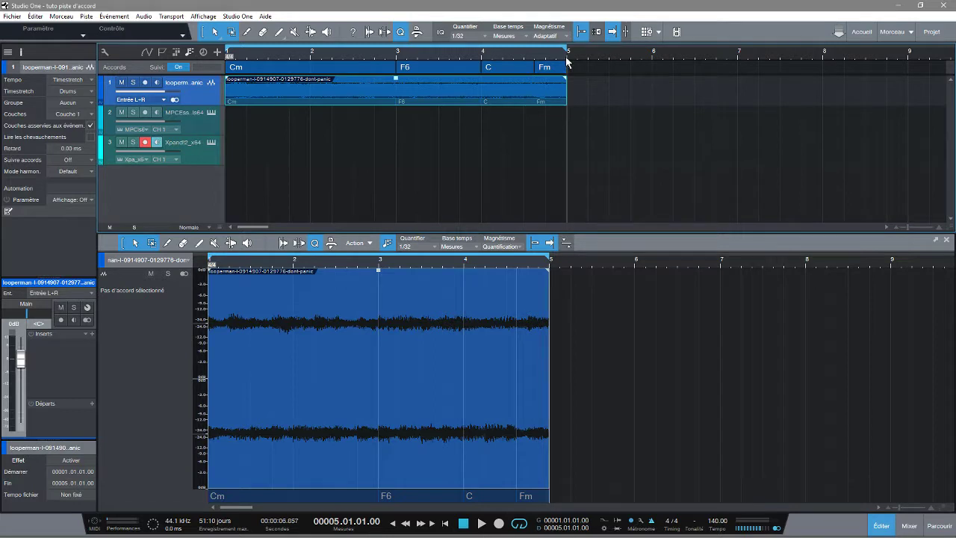
key(ctrl+v)
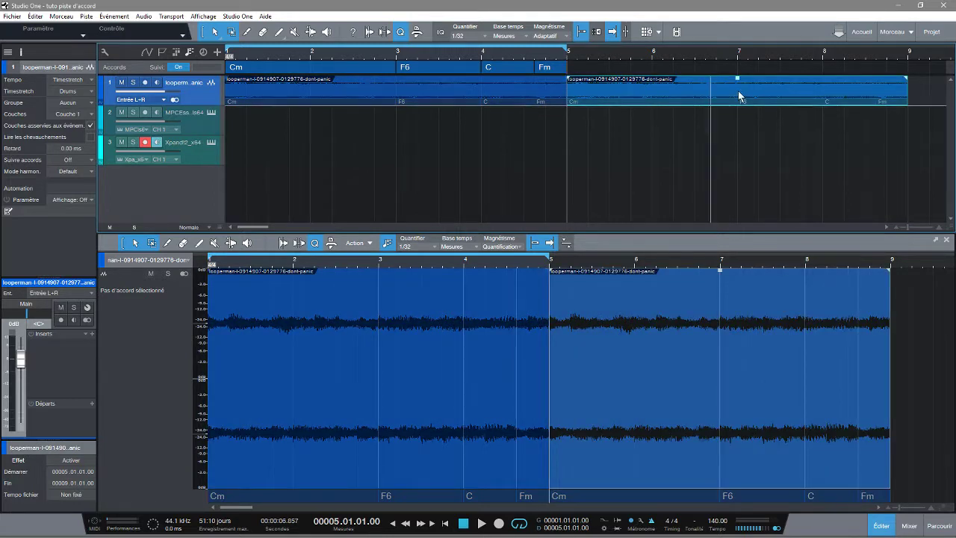
Select all four chords on the chord track and duplicate them from bar 5 onward.
drag(564, 67, 175, 69)
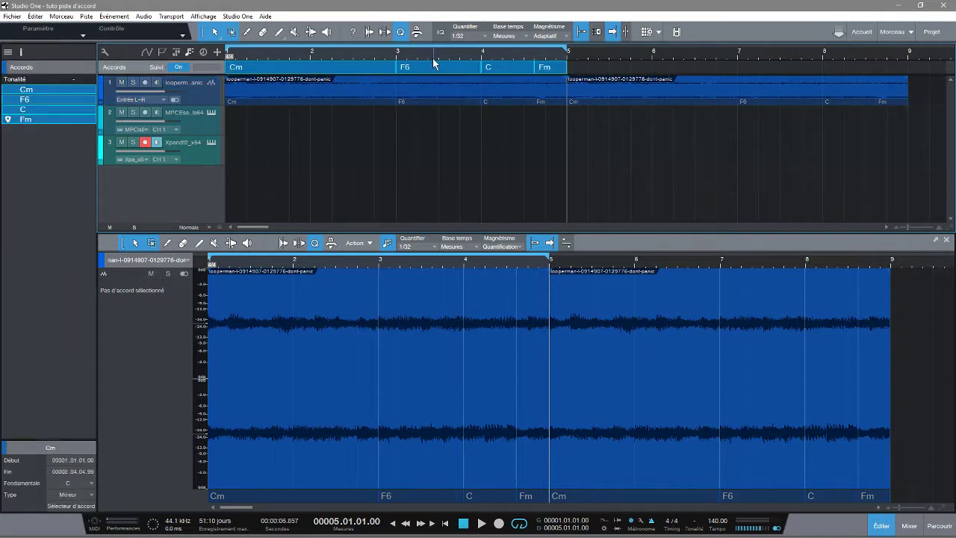
click(568, 62)
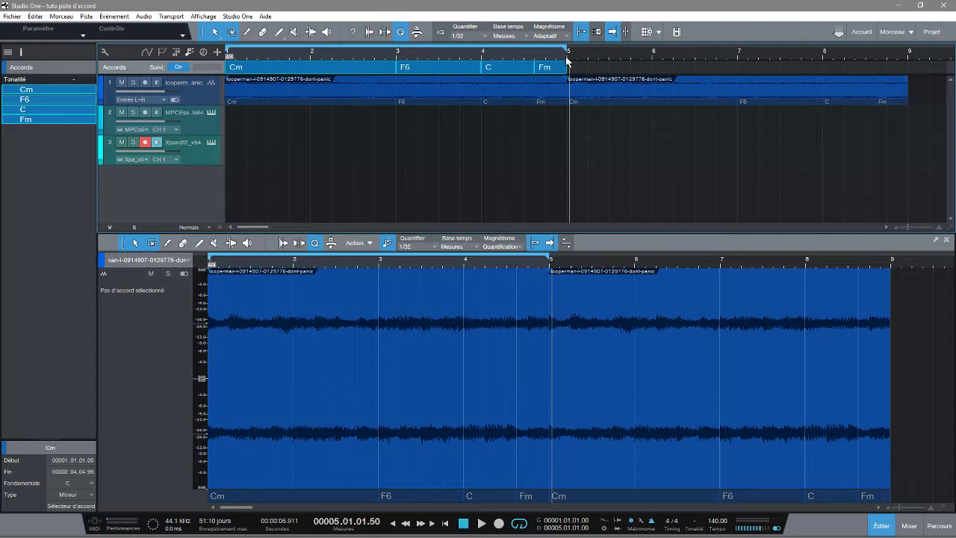
click(567, 60)
key(d)
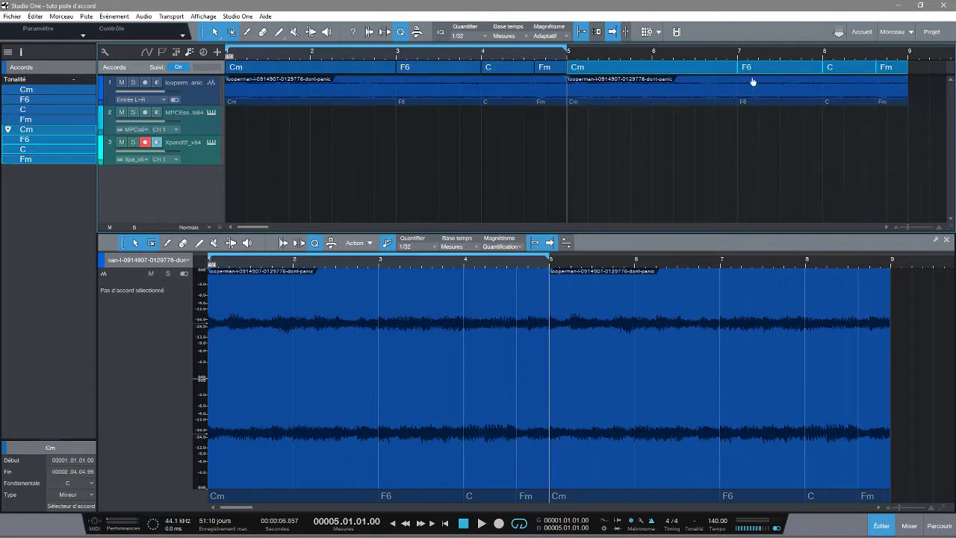
Select the Xpand!2 track, return to the song start, open its instrument window to audition the electric piano sound, and close it.
click(194, 149)
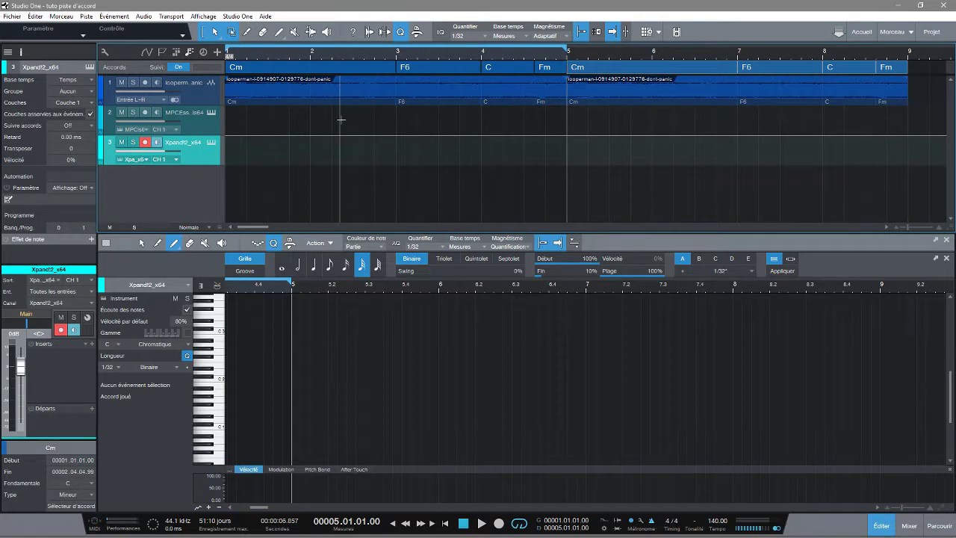
key(Home)
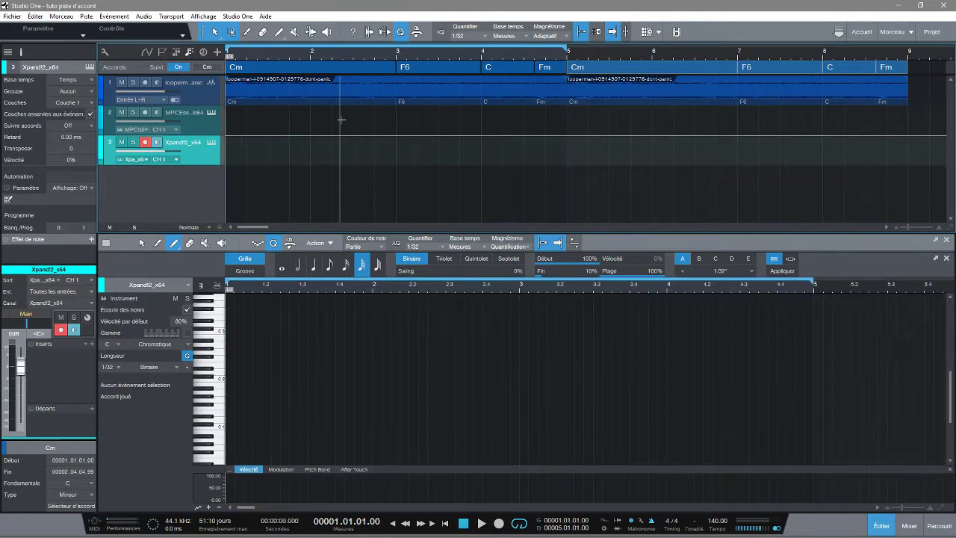
click(212, 141)
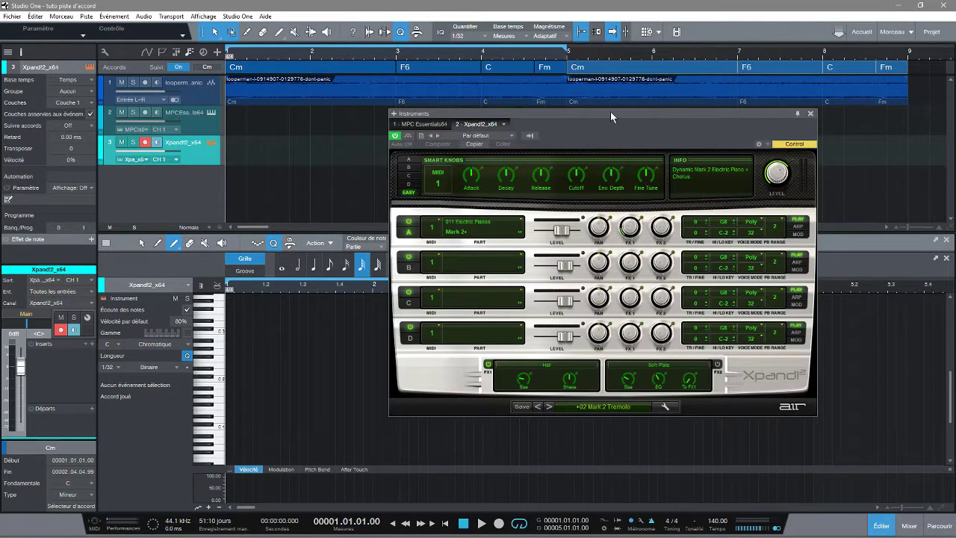
drag(659, 113, 744, 83)
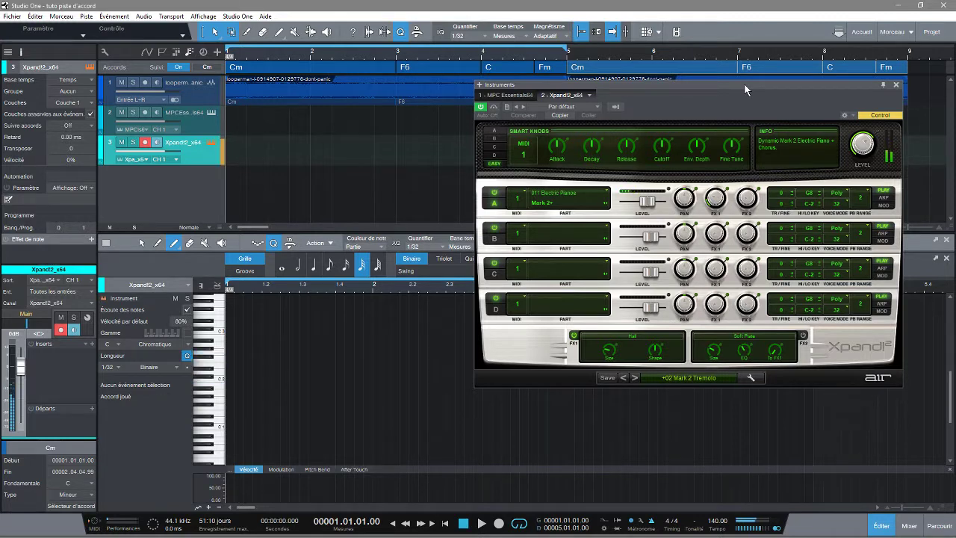
click(897, 84)
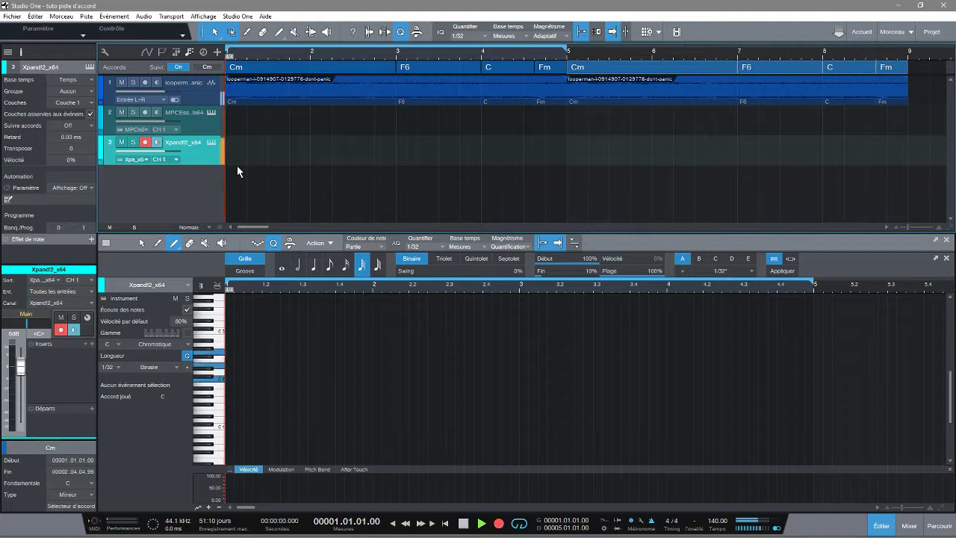
Delete the one-bar first take and record a new four-bar chord part on the Xpand!2 track.
key(space)
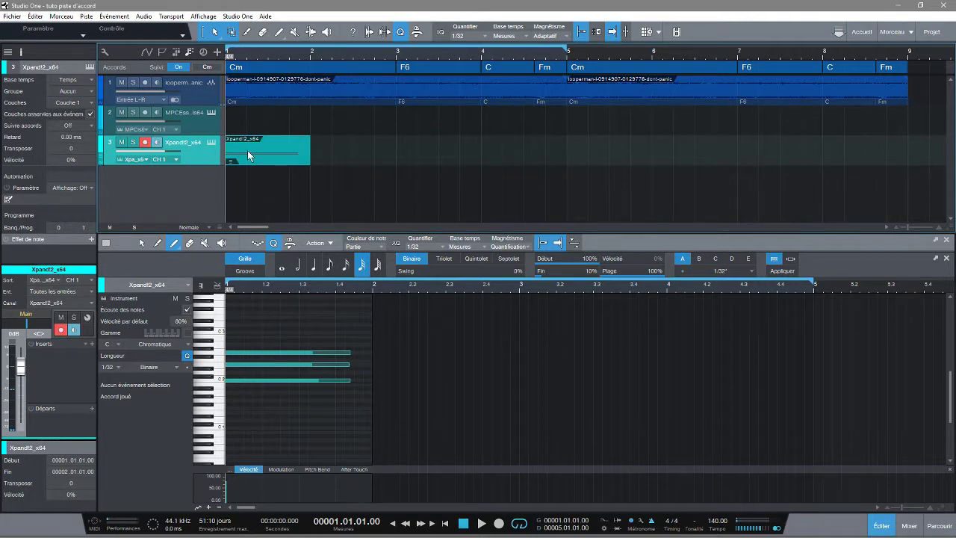
key(Delete)
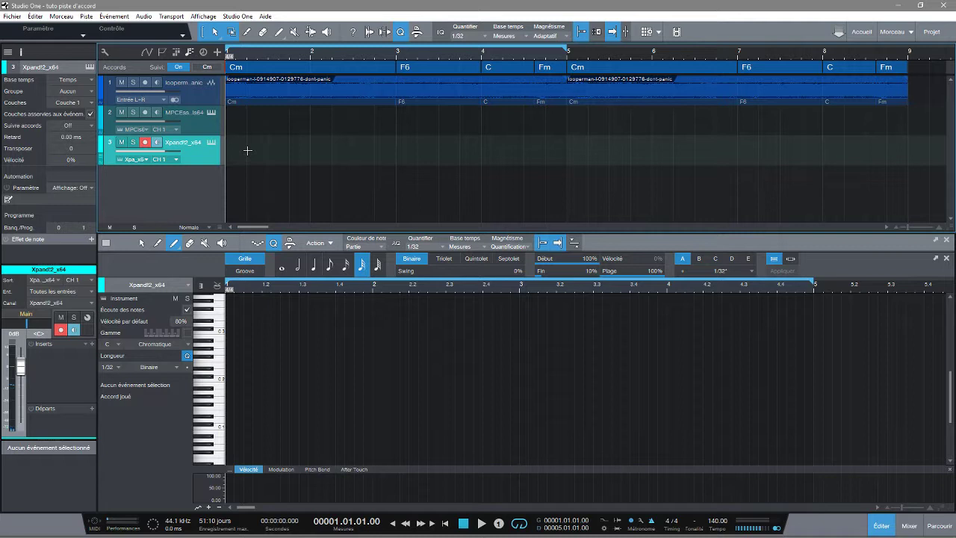
key(KP_Multiply)
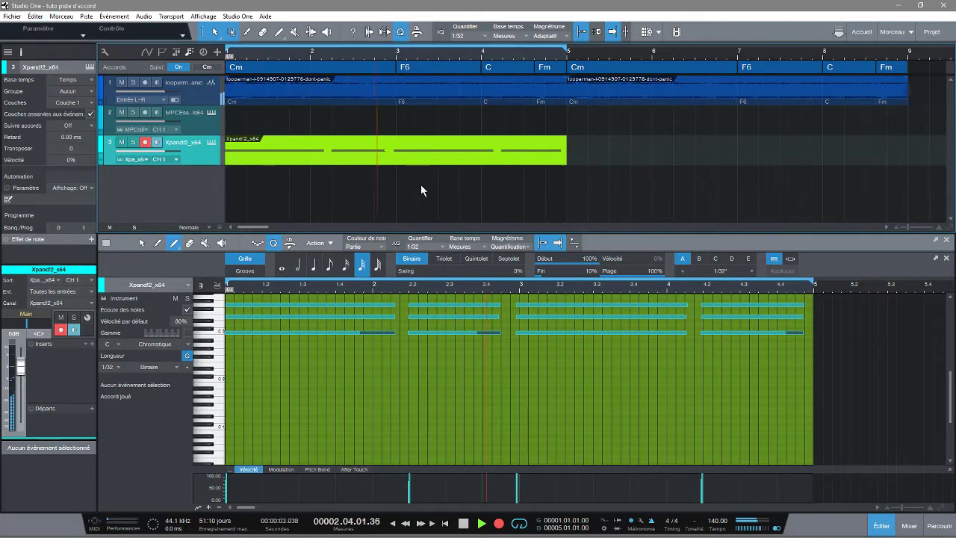
key(space)
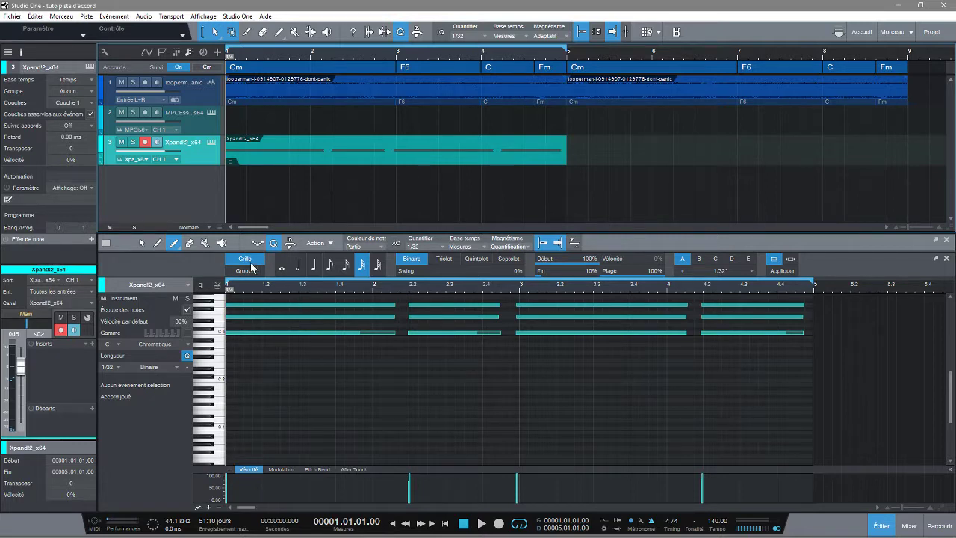
Quantize all notes of the recorded Xpand!2 part to 1/8 and listen to the result.
click(141, 243)
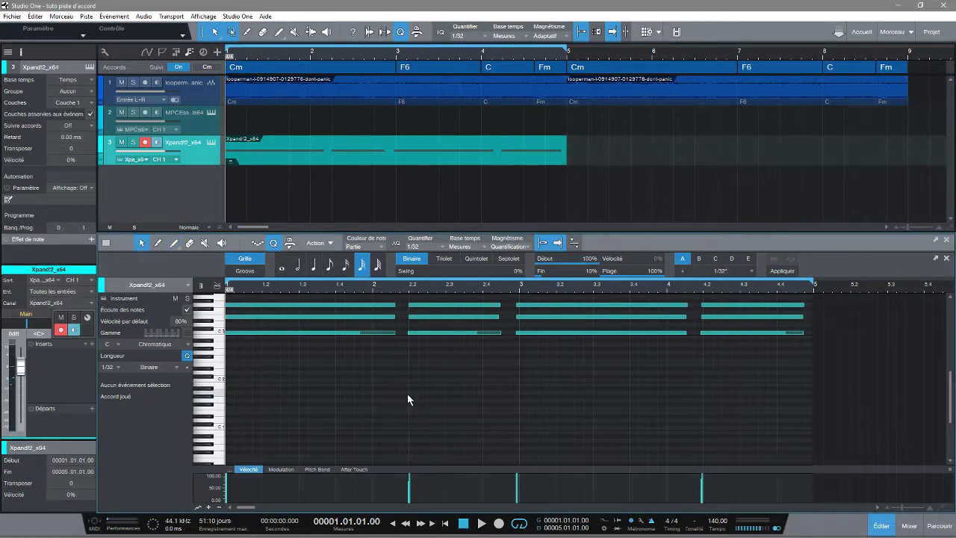
key(ctrl+a)
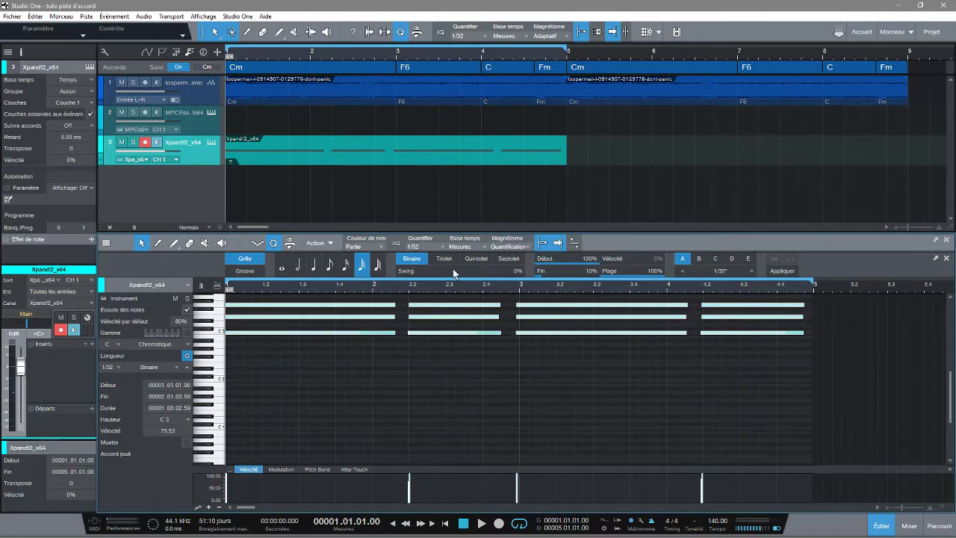
click(314, 271)
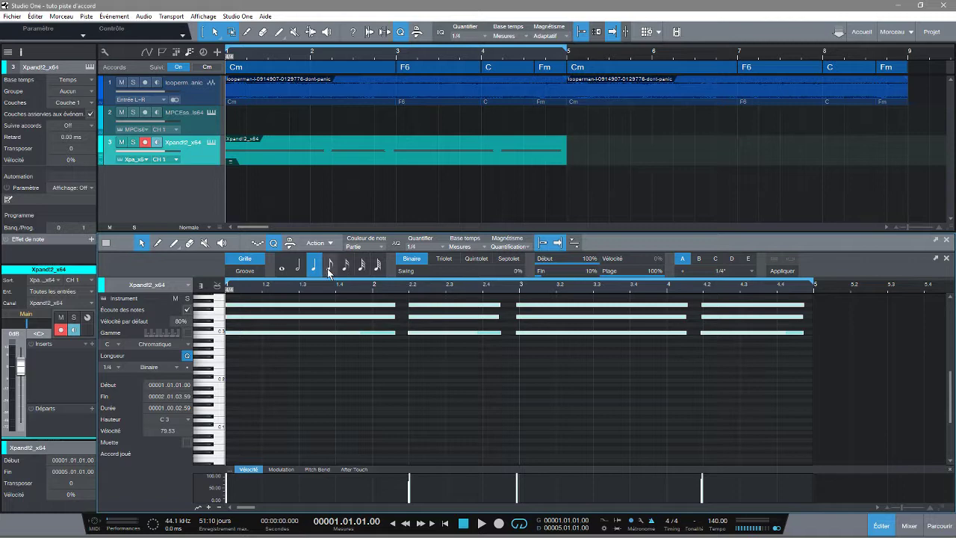
click(775, 272)
key(space)
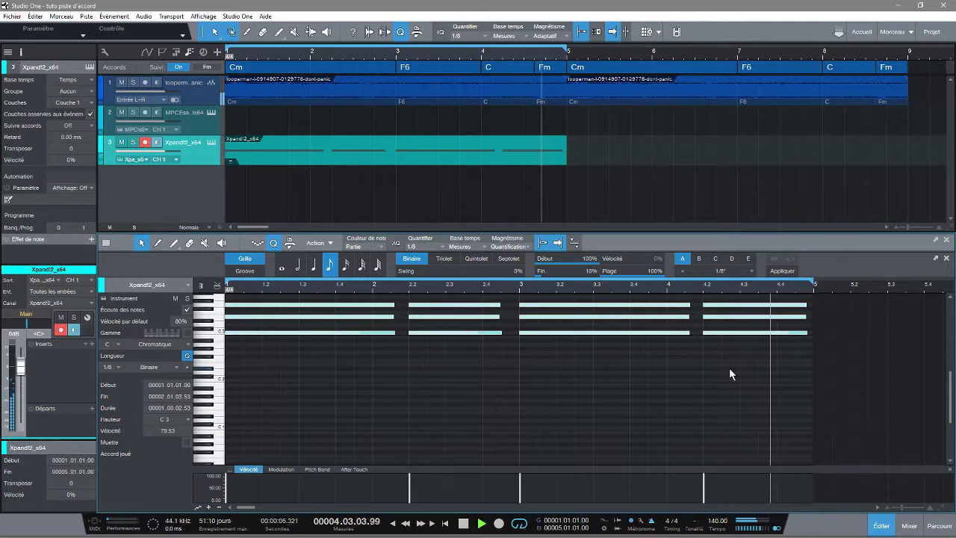
key(space)
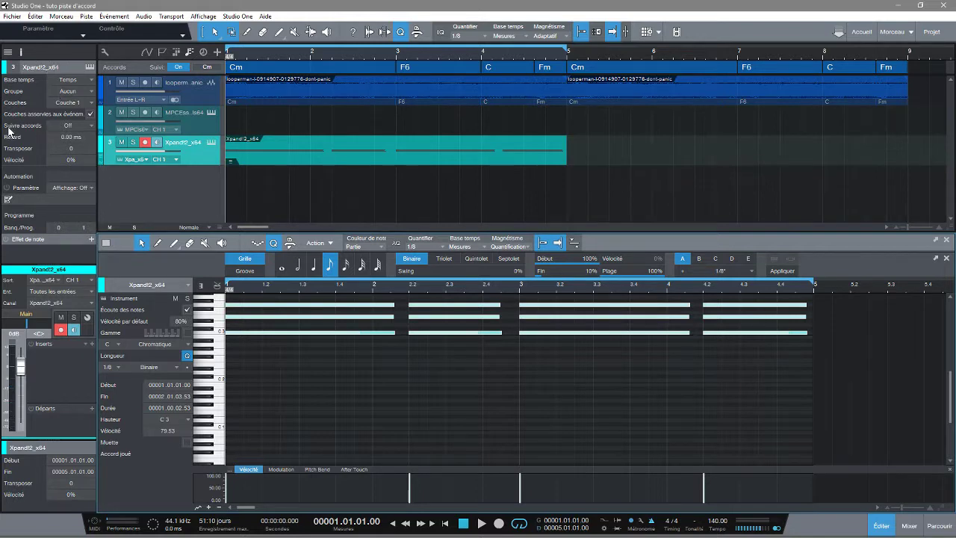
Set Suivre accords to Parallèle for the Xpand!2 track and check the adapted notes in the piano roll.
click(91, 127)
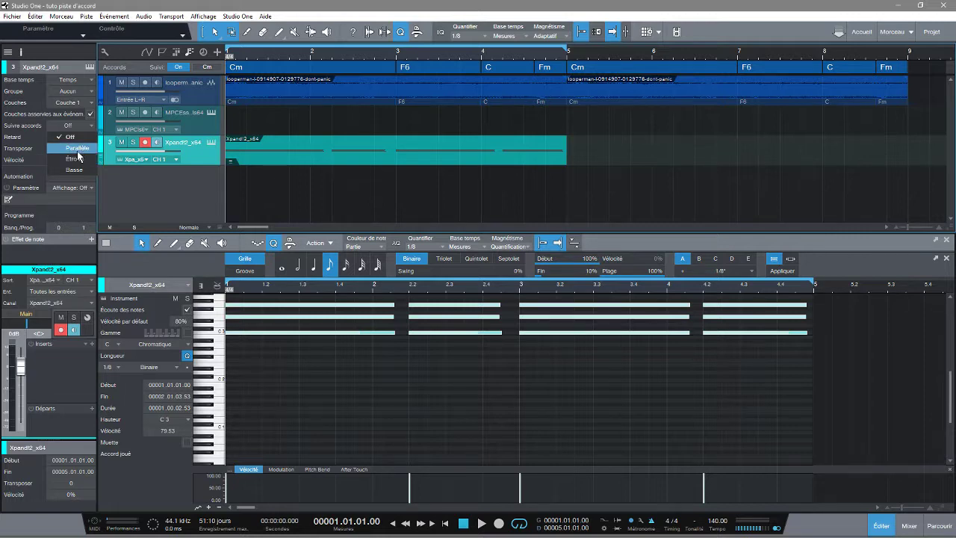
click(78, 149)
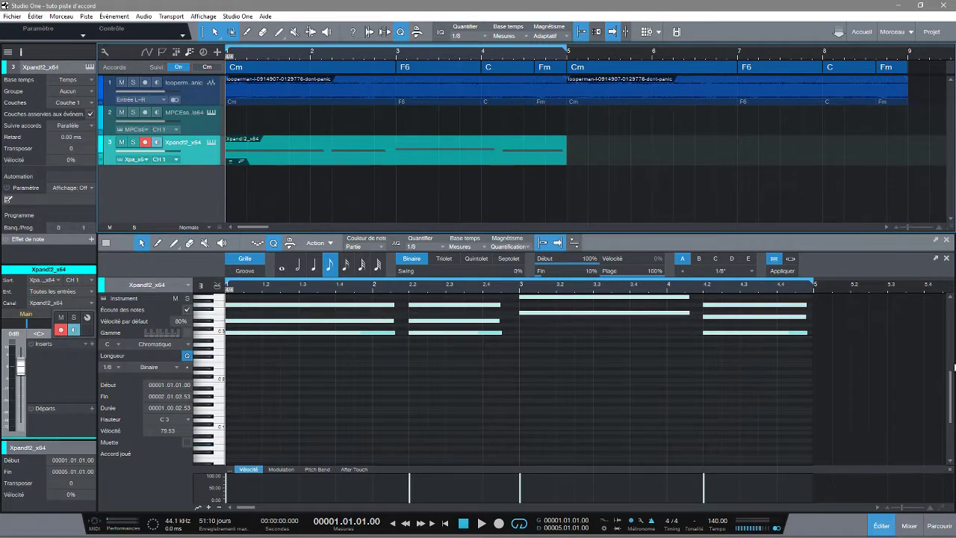
scroll(421, 387, up, 3)
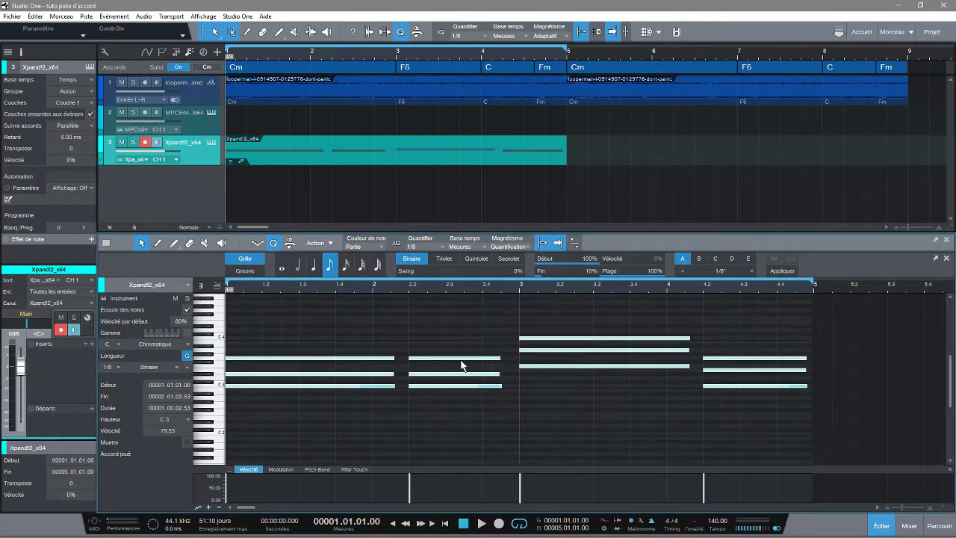
Switch the Xpand!2 track's Suivre accords to Off to compare the original notes, and restore Parallèle.
click(84, 126)
click(82, 137)
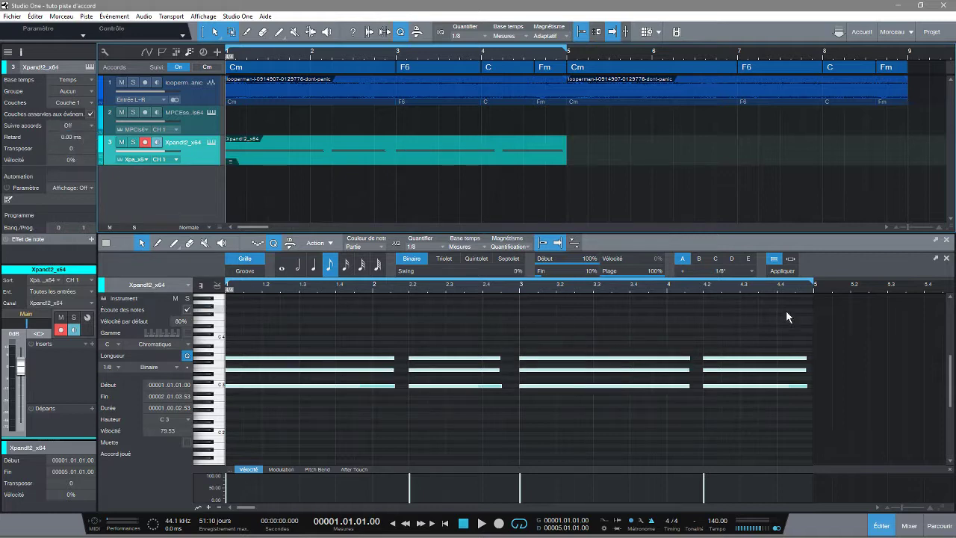
click(86, 126)
click(84, 149)
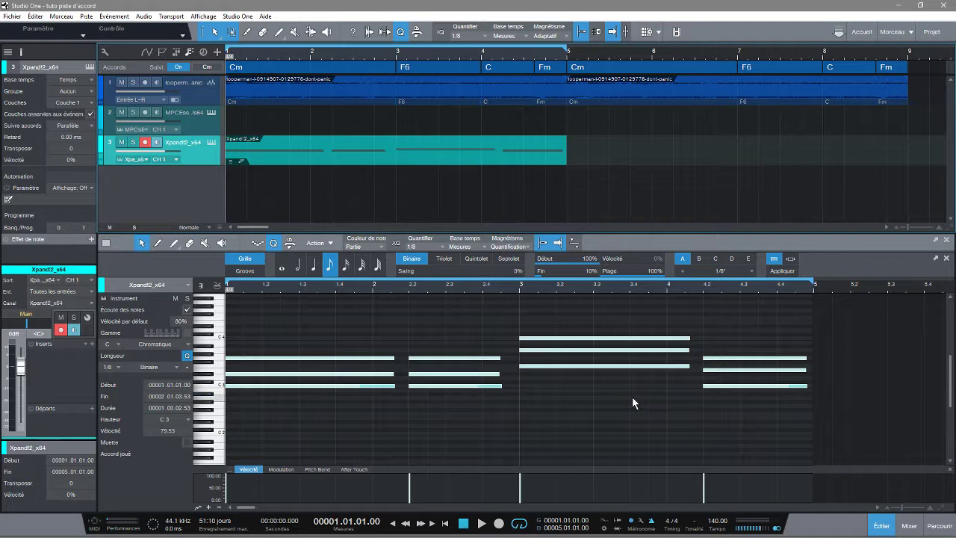
Delete the second copy of the audio loop, from bar 5 to bar 9 on track 1, during playback.
key(space)
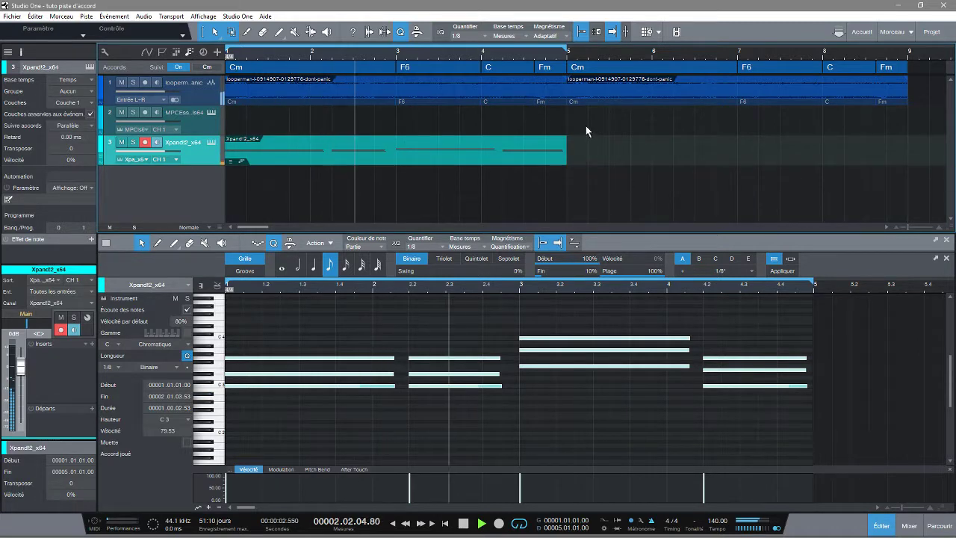
drag(587, 125, 857, 44)
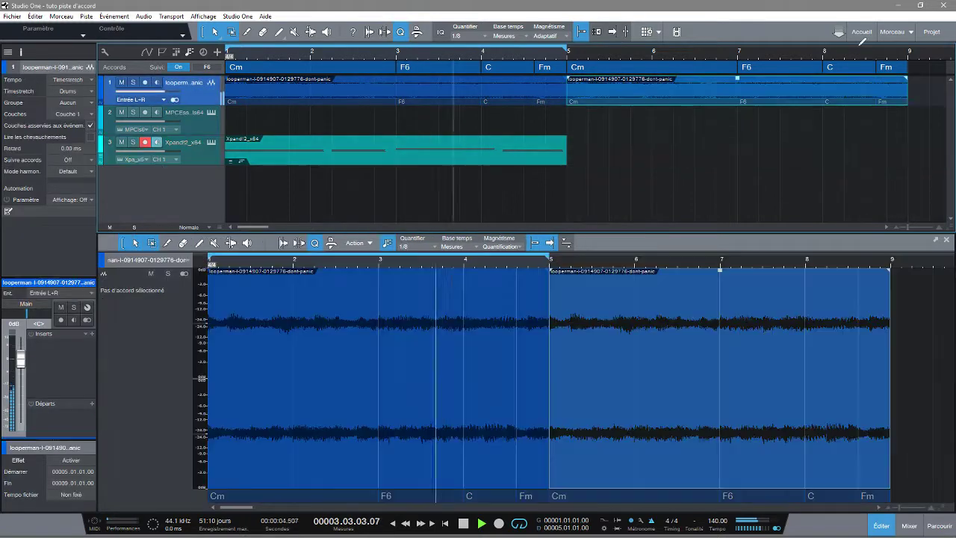
key(Delete)
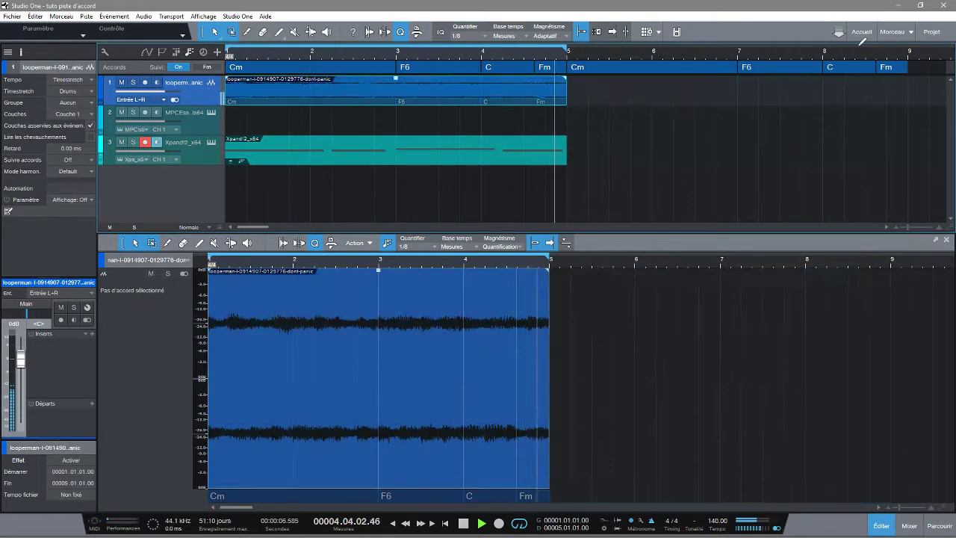
Delete the Cm, F6, C and Fm chords after bar 5 from the chord track and stop playback.
click(641, 68)
key(Delete)
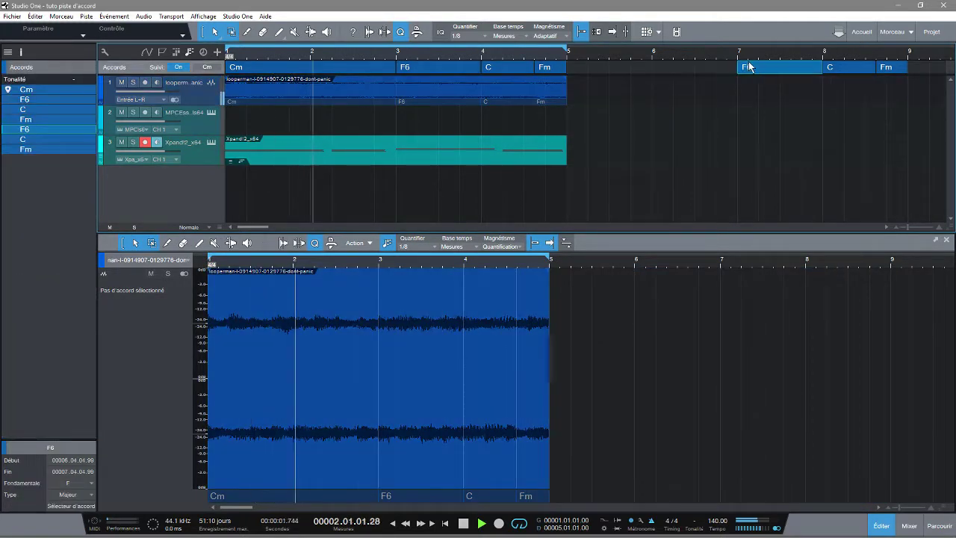
click(835, 68)
key(Delete)
click(883, 67)
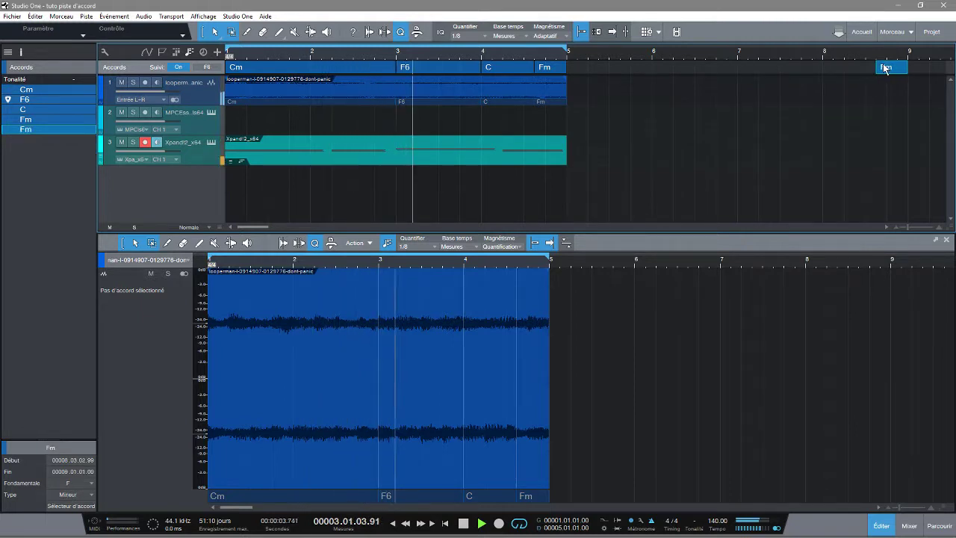
key(Delete)
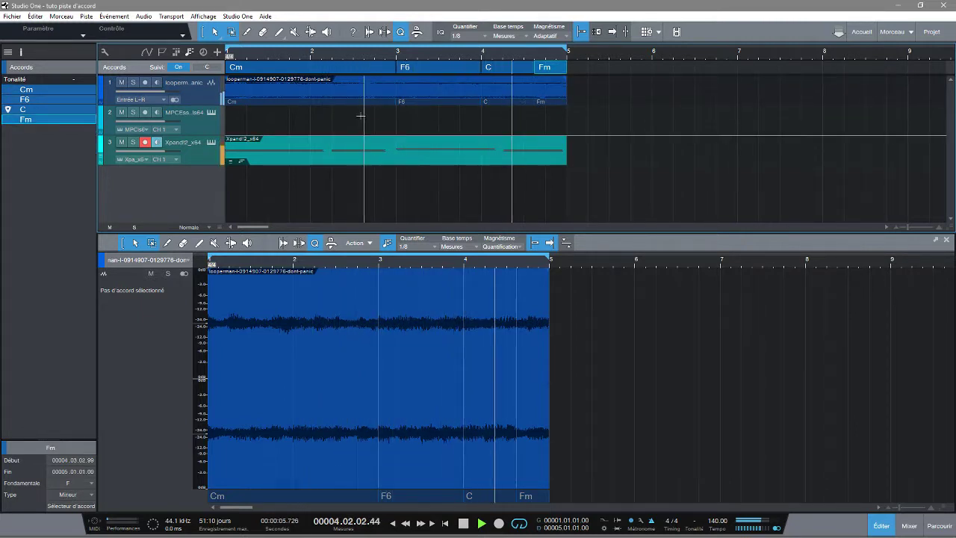
key(space)
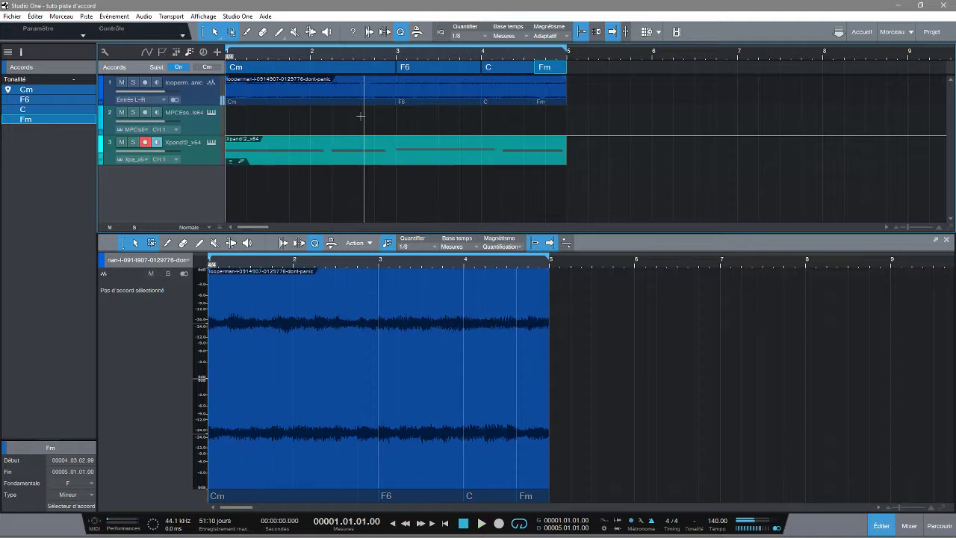
Change the F6 chord at bar 3 to Fm6 in the chord selector, comparing it with F6, and listen to the result.
click(383, 155)
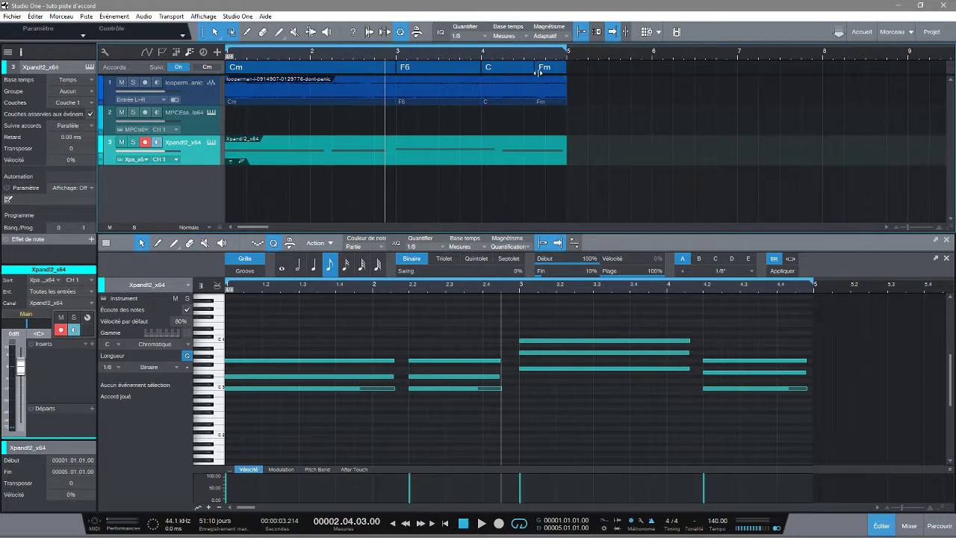
double_click(413, 70)
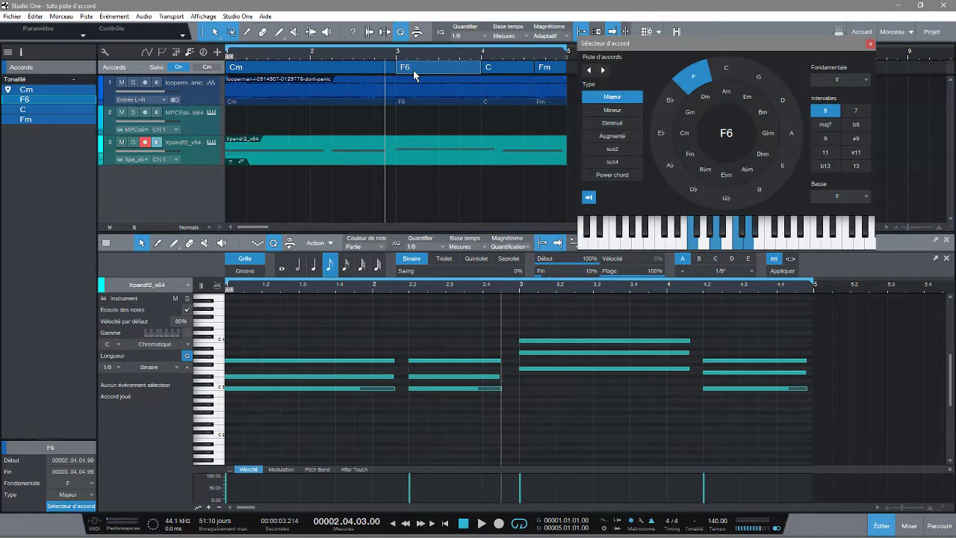
click(691, 156)
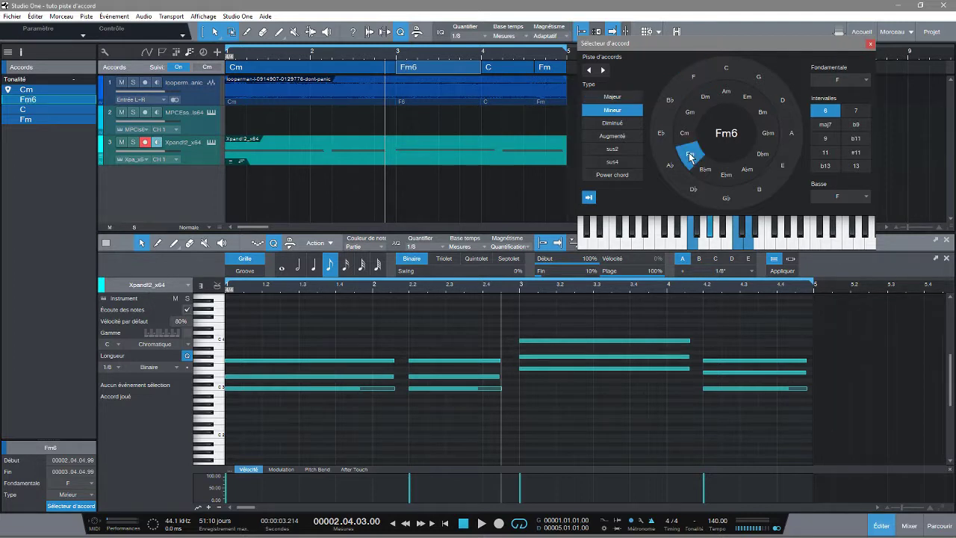
key(space)
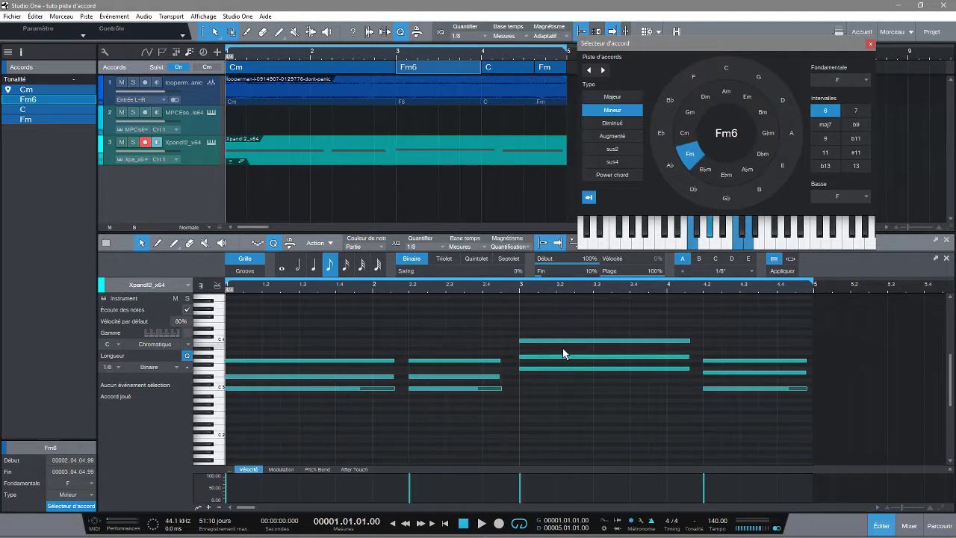
click(695, 78)
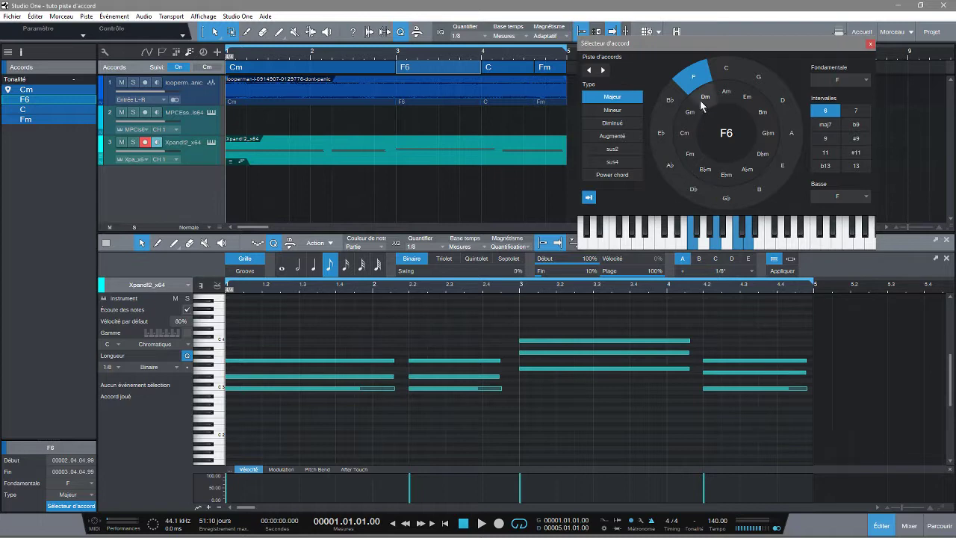
click(689, 154)
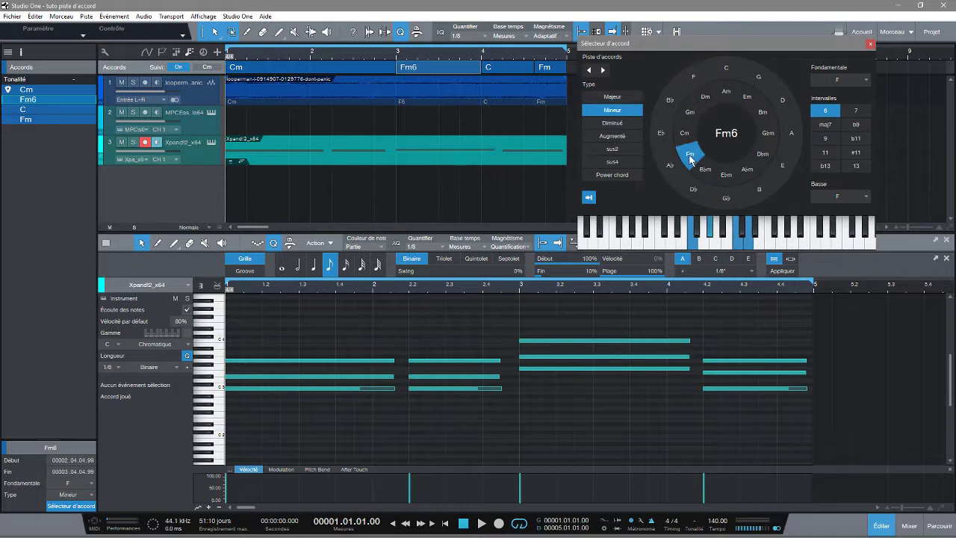
key(space)
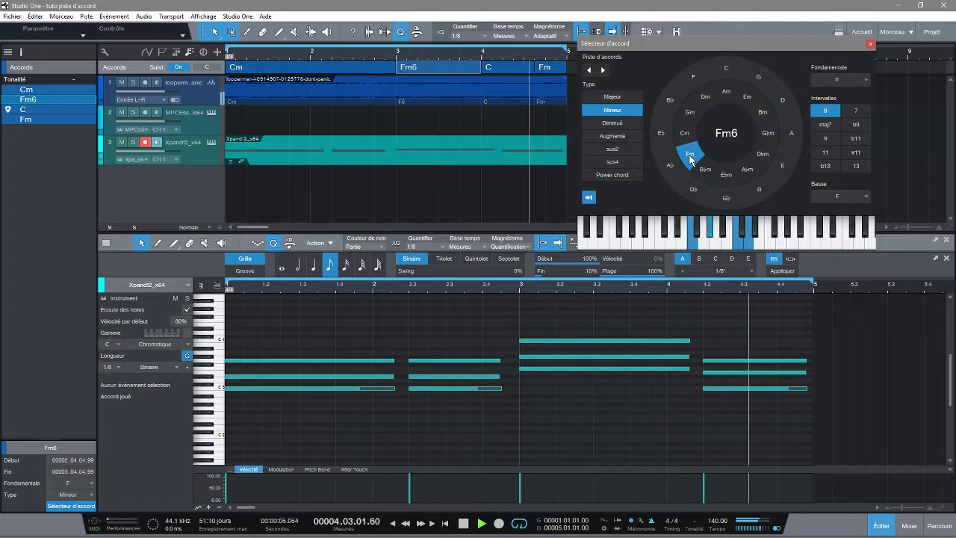
key(space)
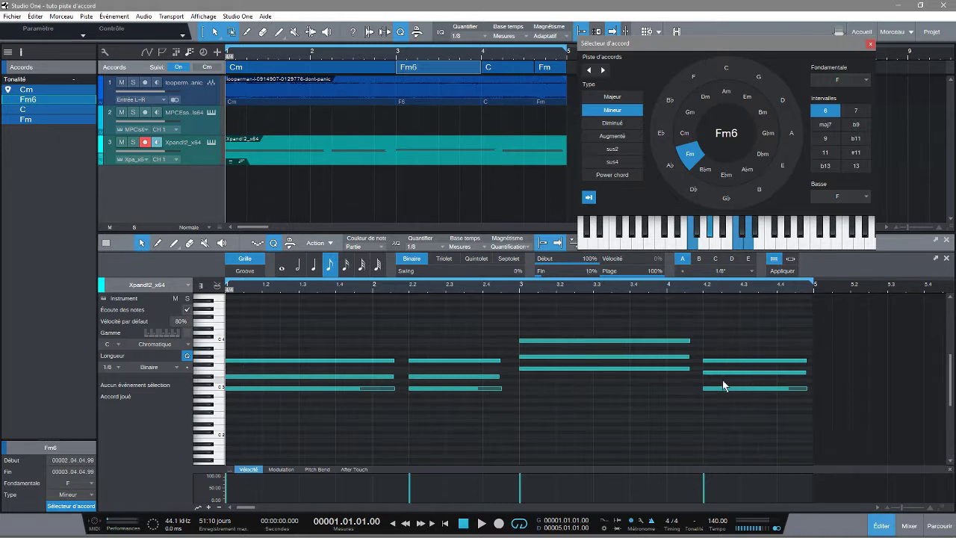
Change the C chord at bar 4 to Cm and close the chord selector.
click(493, 67)
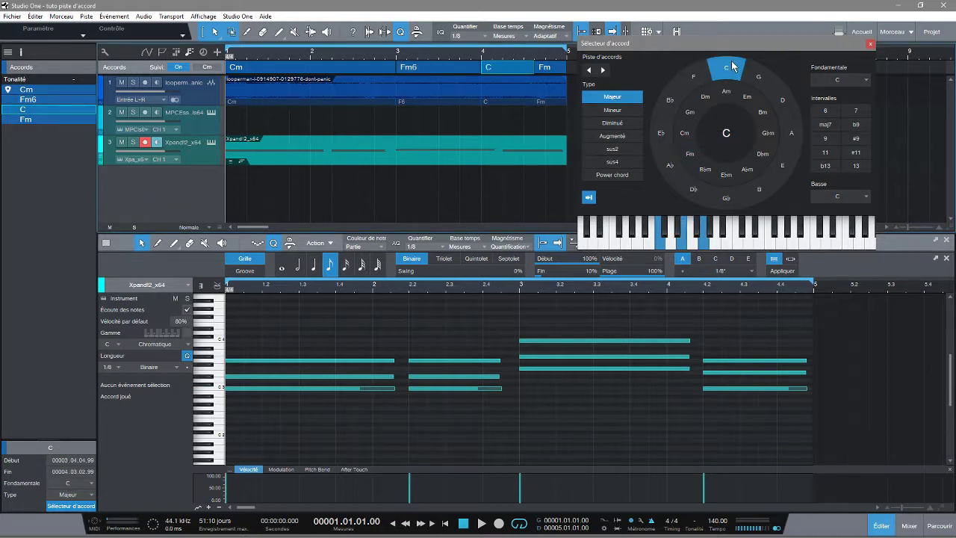
click(688, 135)
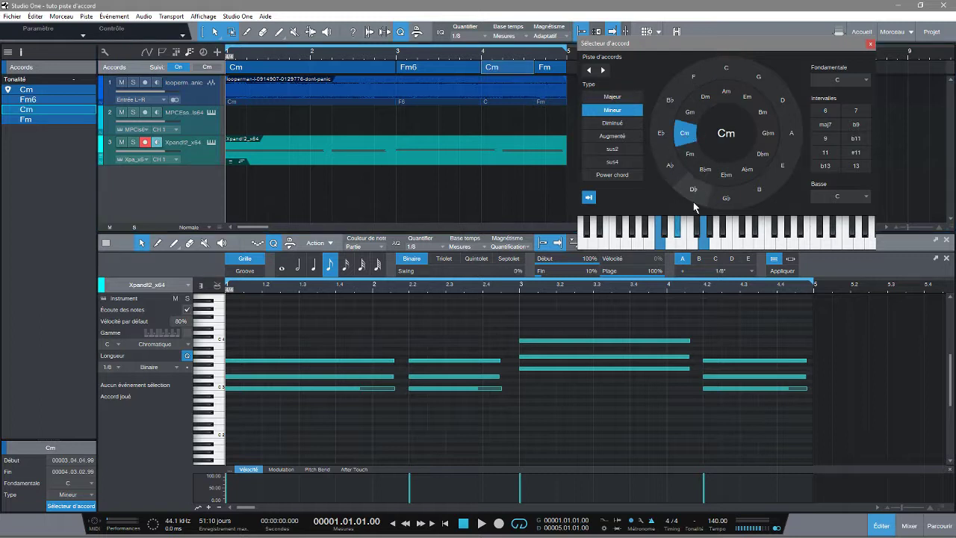
key(space)
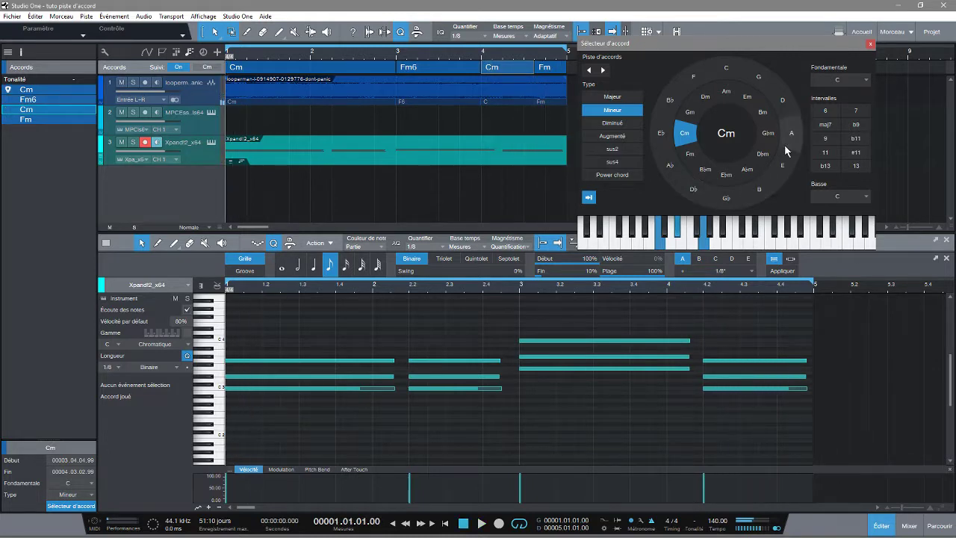
click(871, 45)
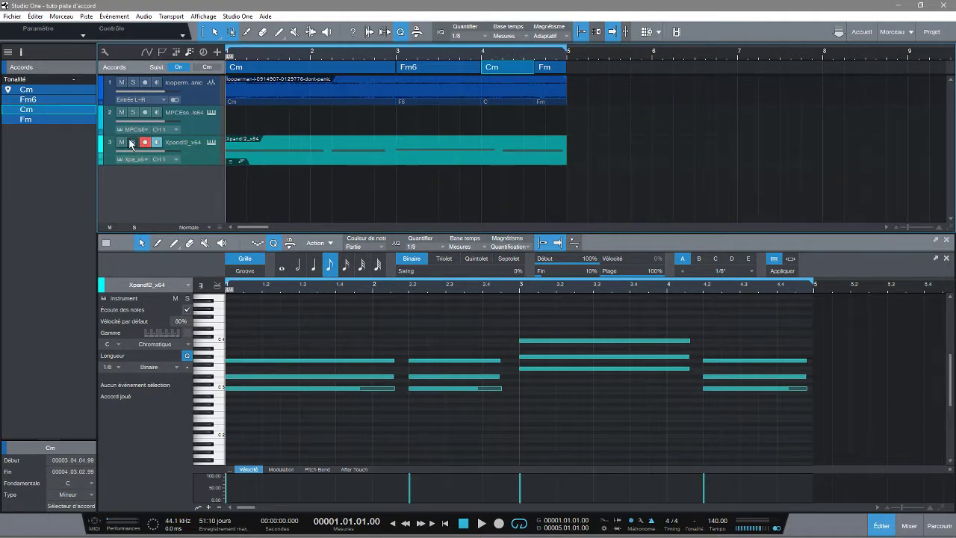
Set Suivre accords to Étroite for the Xpand!2 track and listen to the adapted part.
click(202, 151)
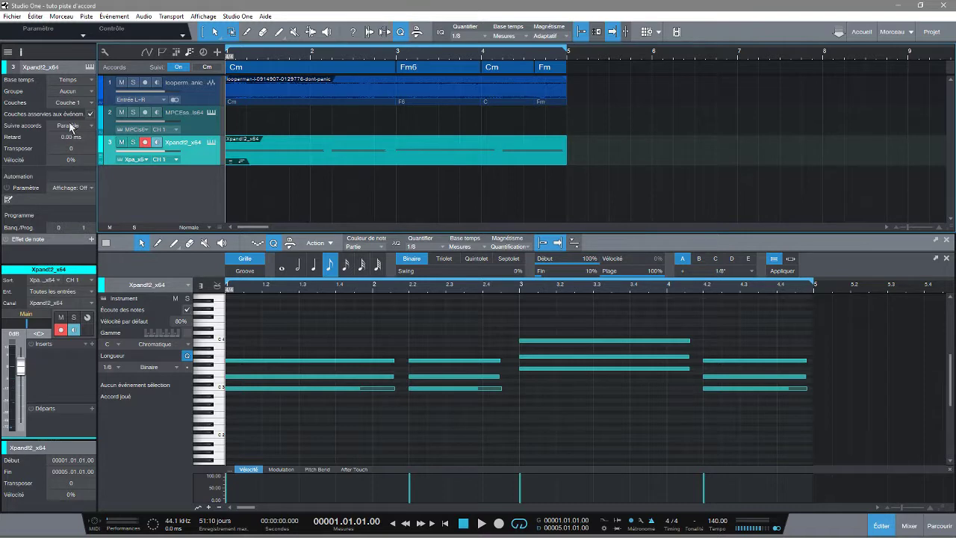
click(92, 129)
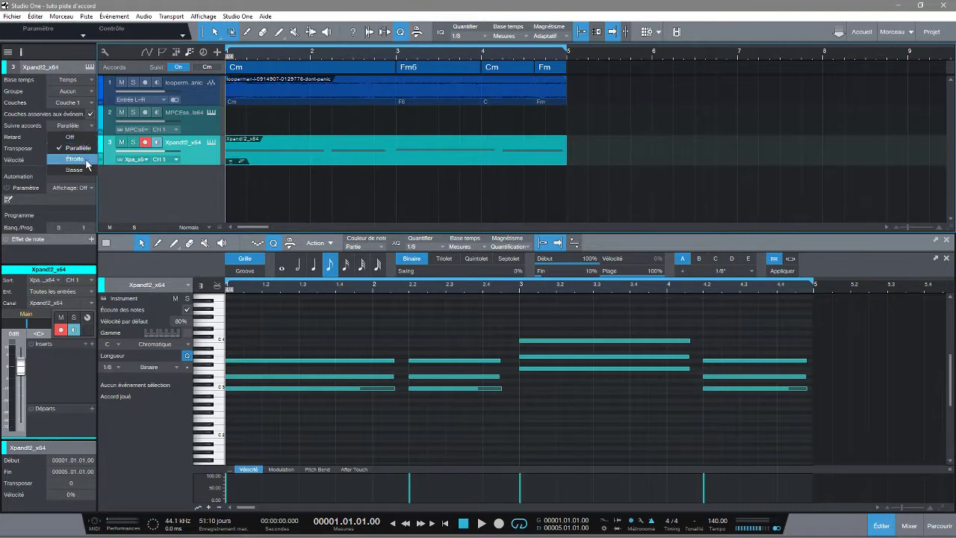
click(87, 160)
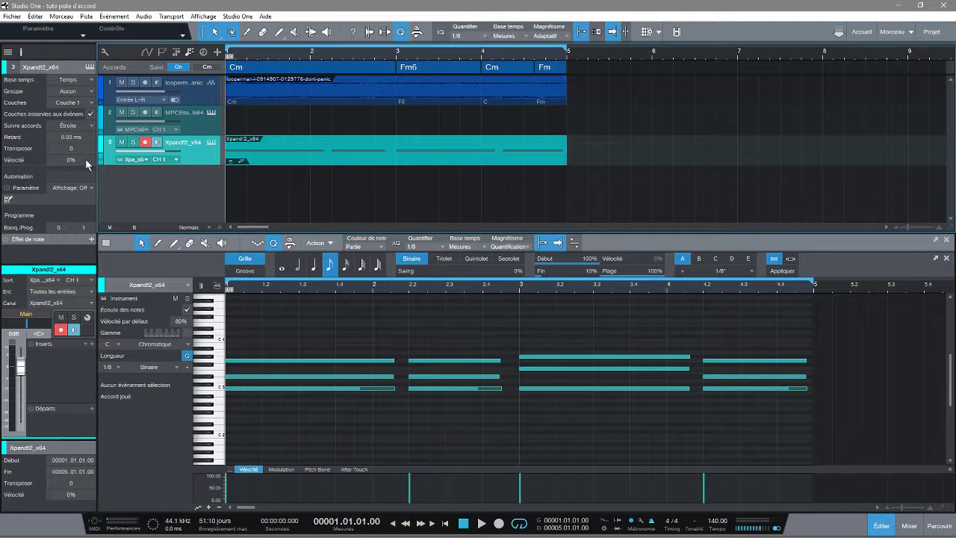
key(space)
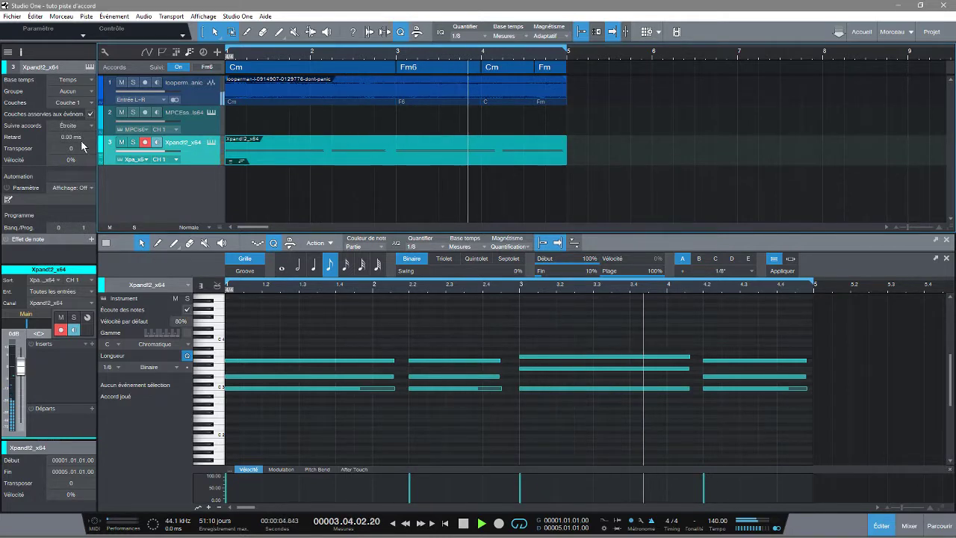
key(space)
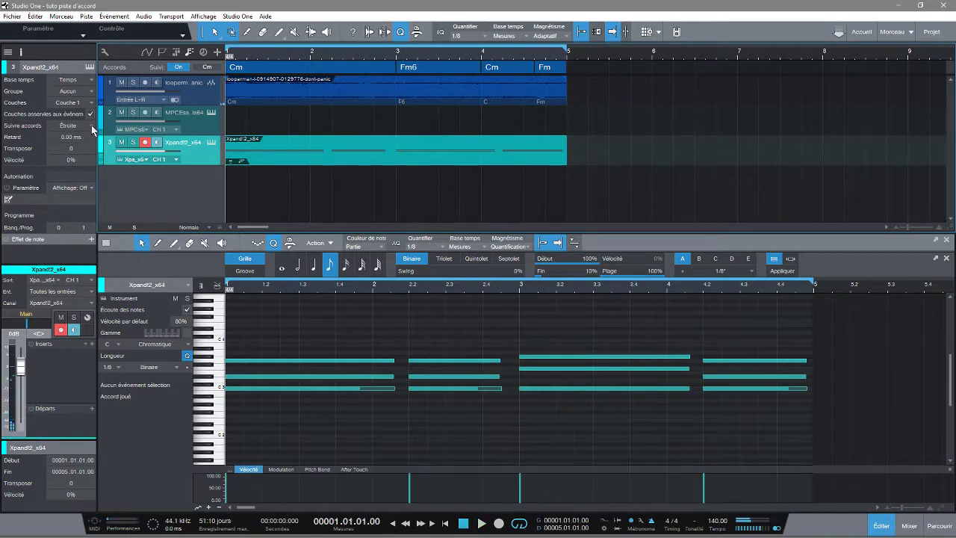
Set the Xpand!2 track's Suivre accords back to Parallèle and play the loop for comparison.
click(92, 127)
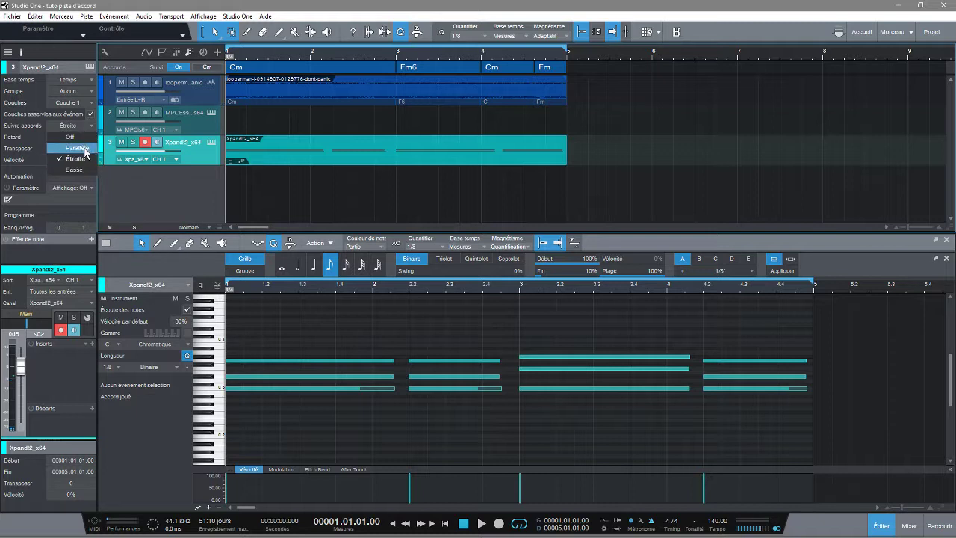
click(84, 149)
key(space)
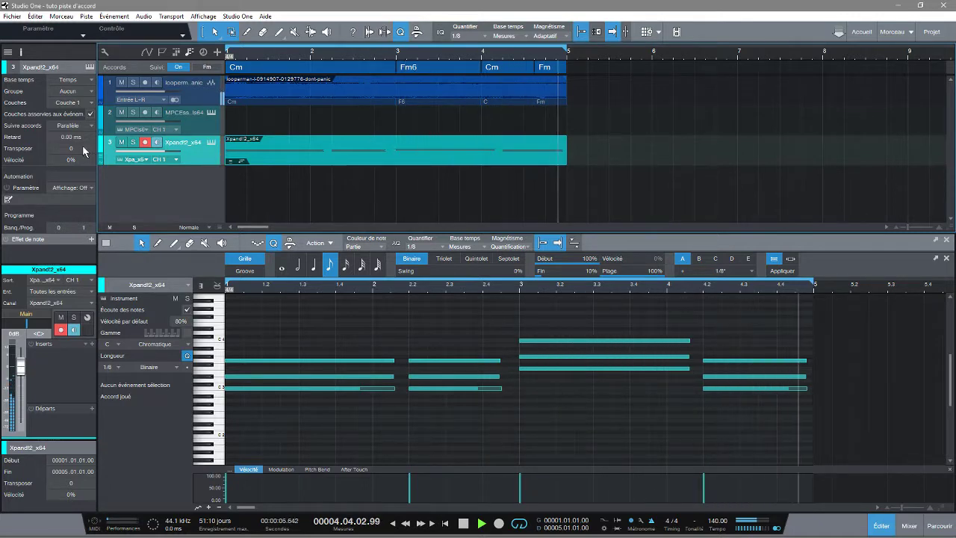
key(space)
Switch Suivre accords to Off for the Xpand!2 track and play the original chords.
click(85, 126)
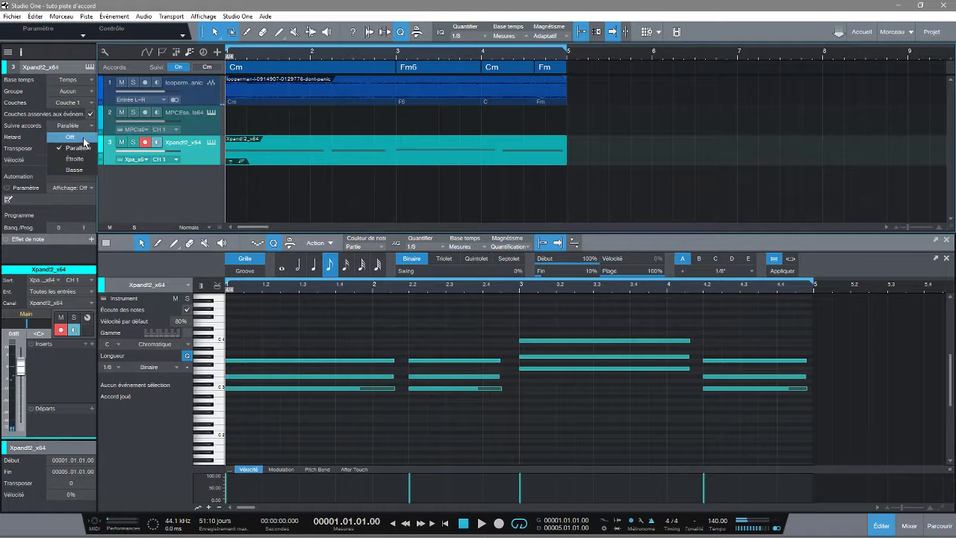
click(80, 141)
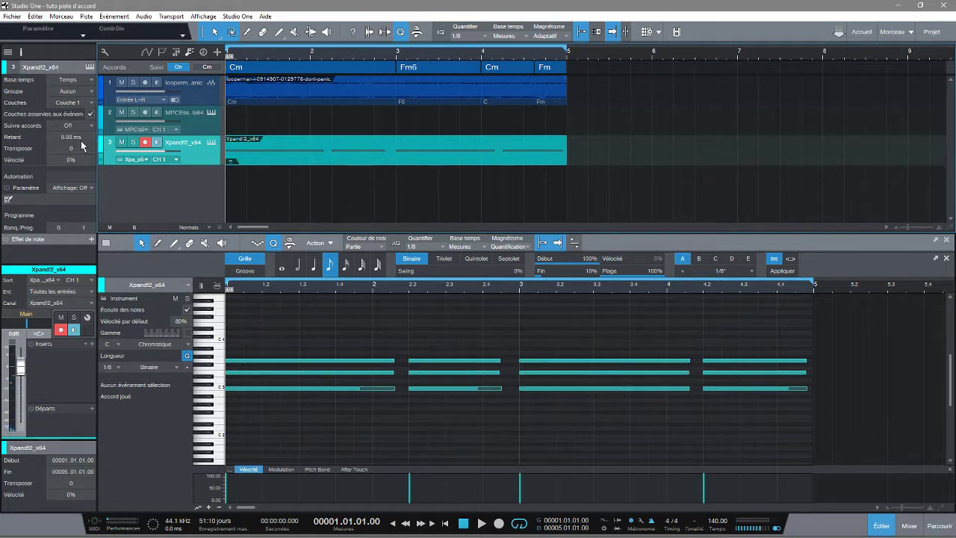
key(space)
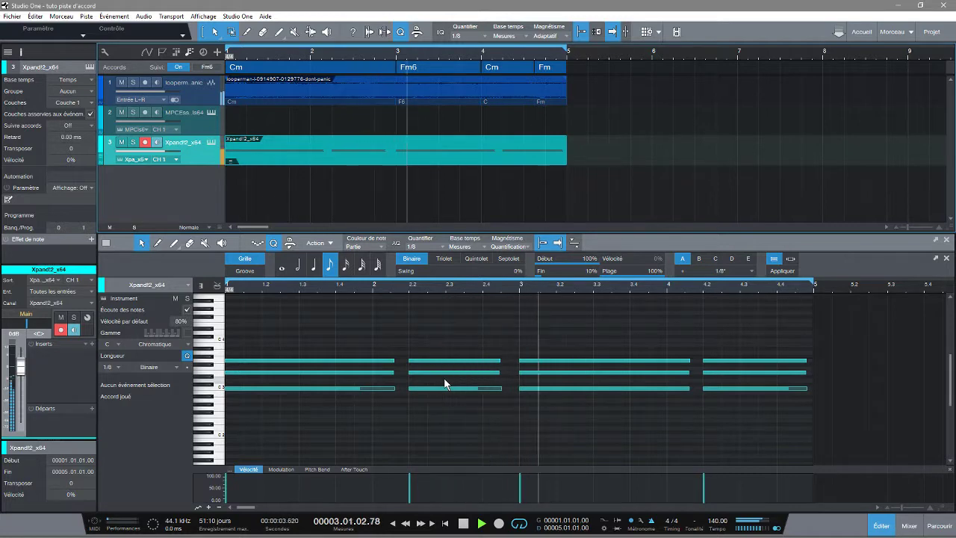
Switch the Xpand!2 track's Suivre accords to Étroite during playback, listen, and stop.
click(94, 127)
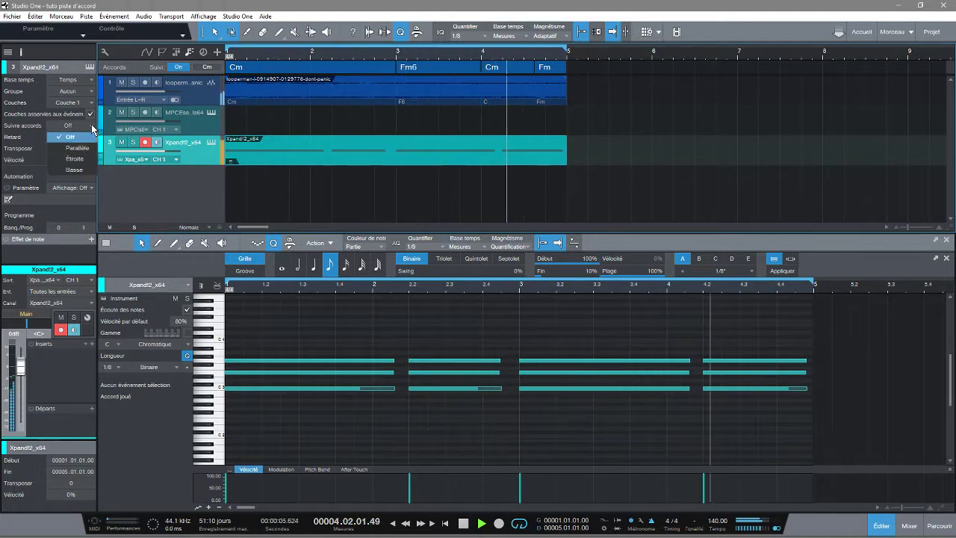
click(90, 160)
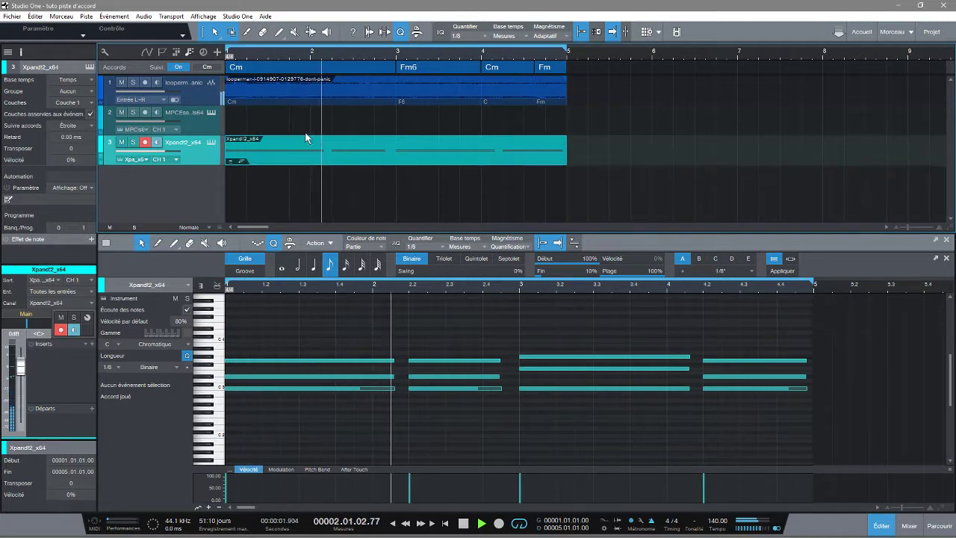
key(space)
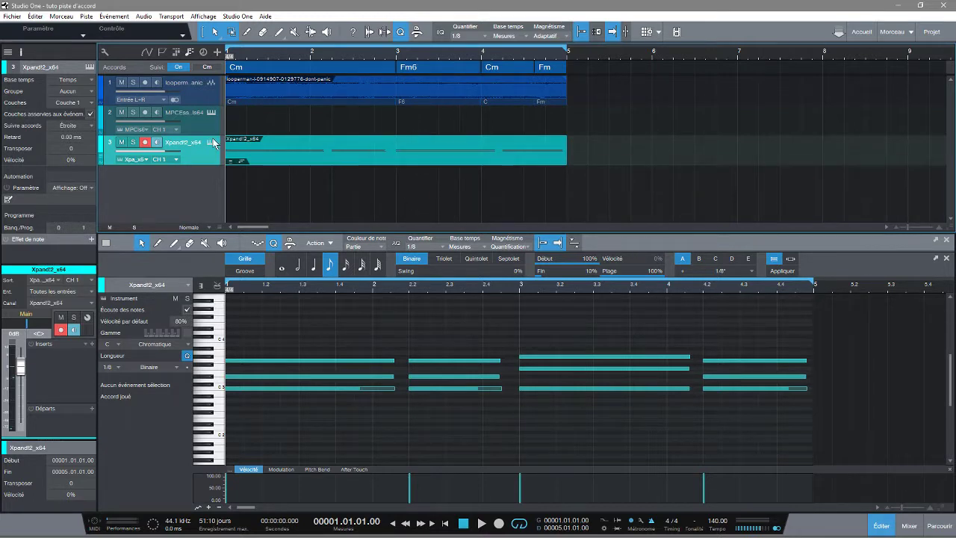
Turn Suivre accords Off again for the Xpand!2 track and listen to the unadapted part.
click(85, 126)
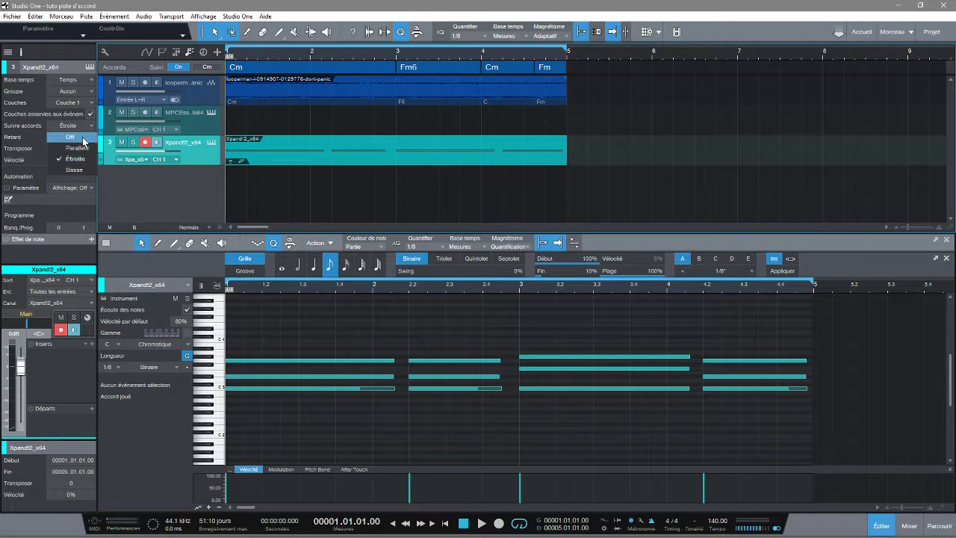
click(82, 137)
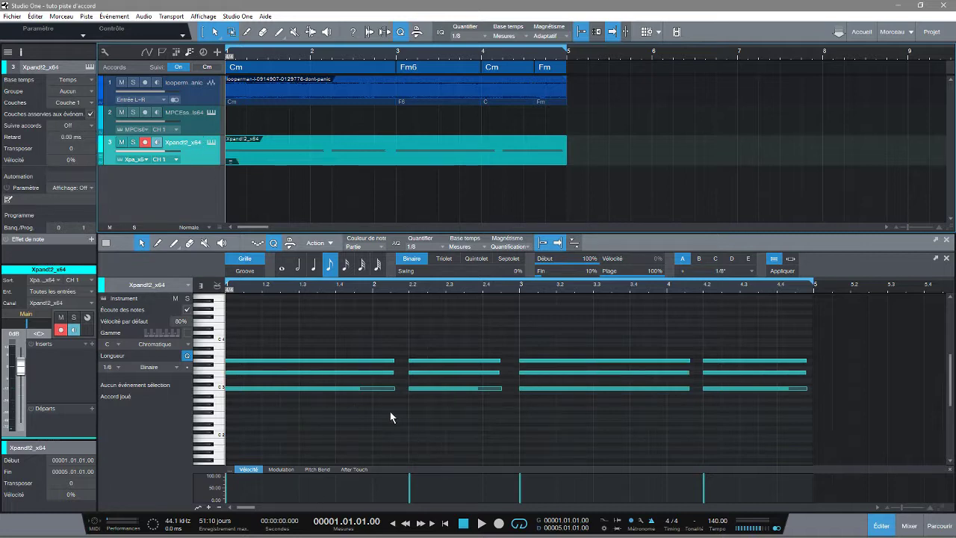
key(space)
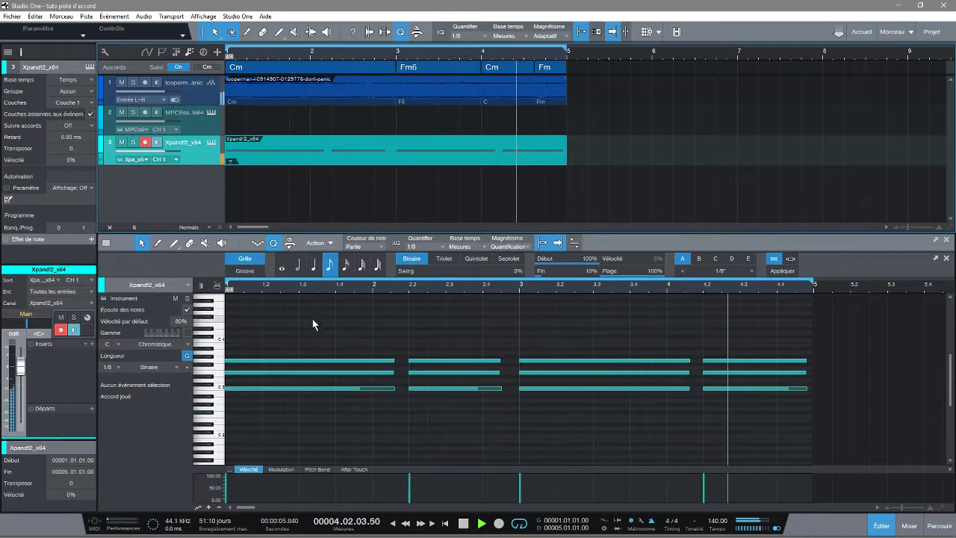
Set the Xpand!2 track's Suivre accords back to Étroite and listen to the adapted chords against the loop.
key(space)
click(83, 127)
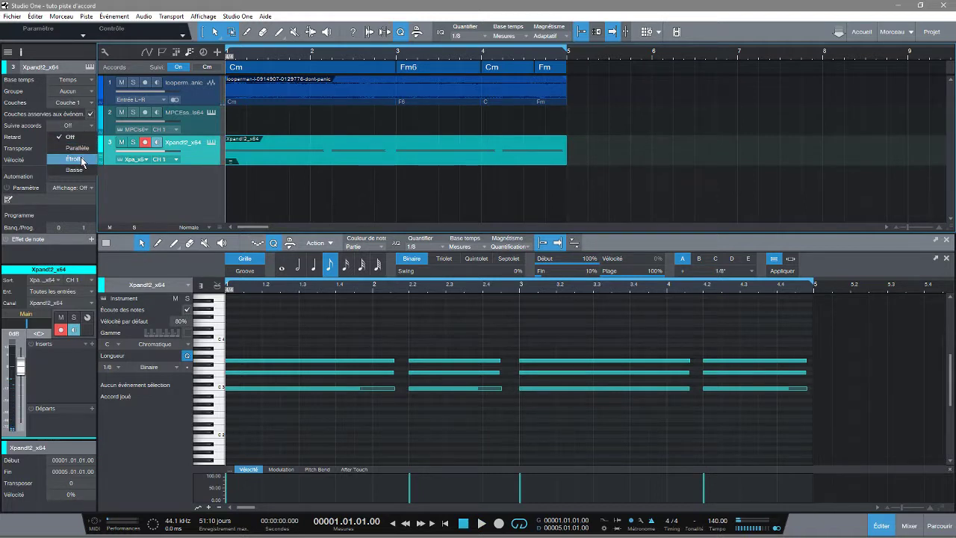
click(80, 159)
key(space)
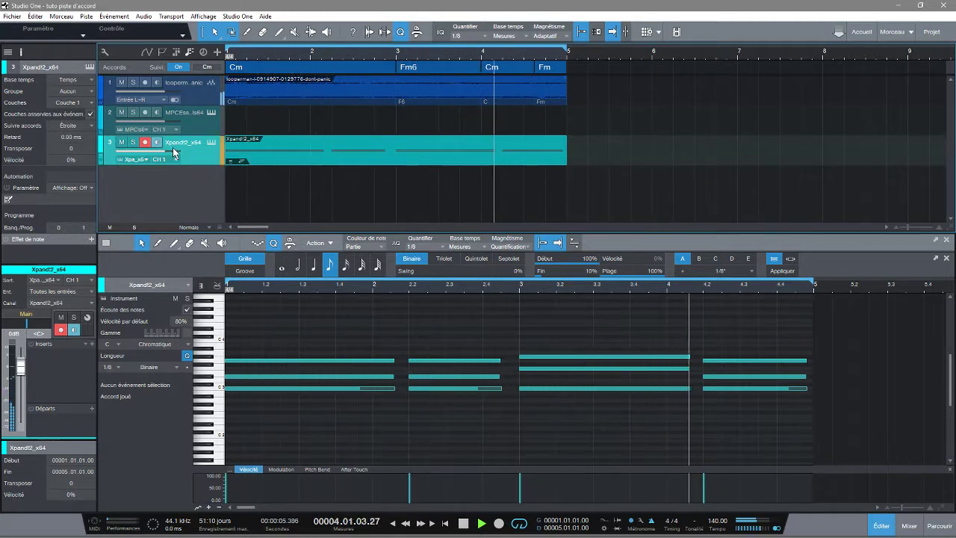
key(space)
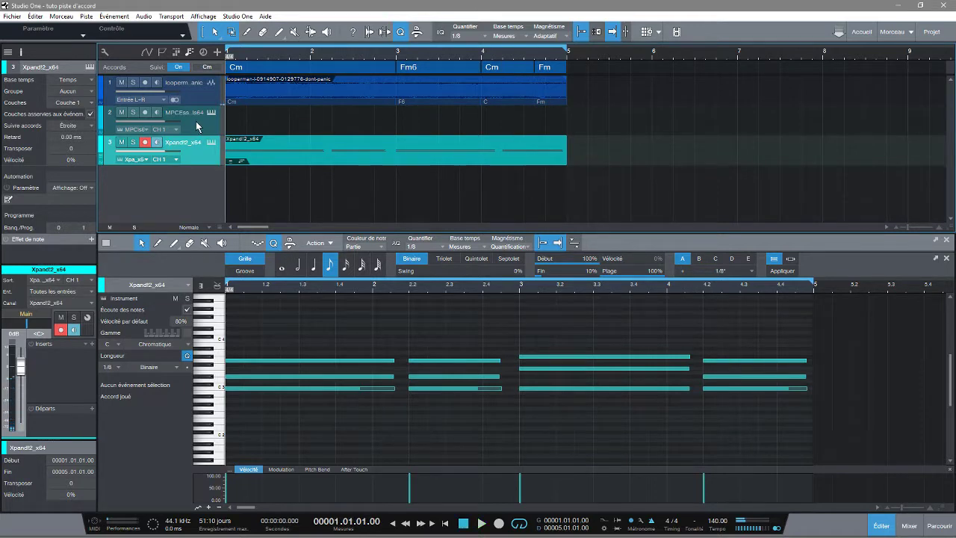
Record a C 1 and E 1 drum pattern on the MPC Essentials track across the four-bar loop.
click(197, 126)
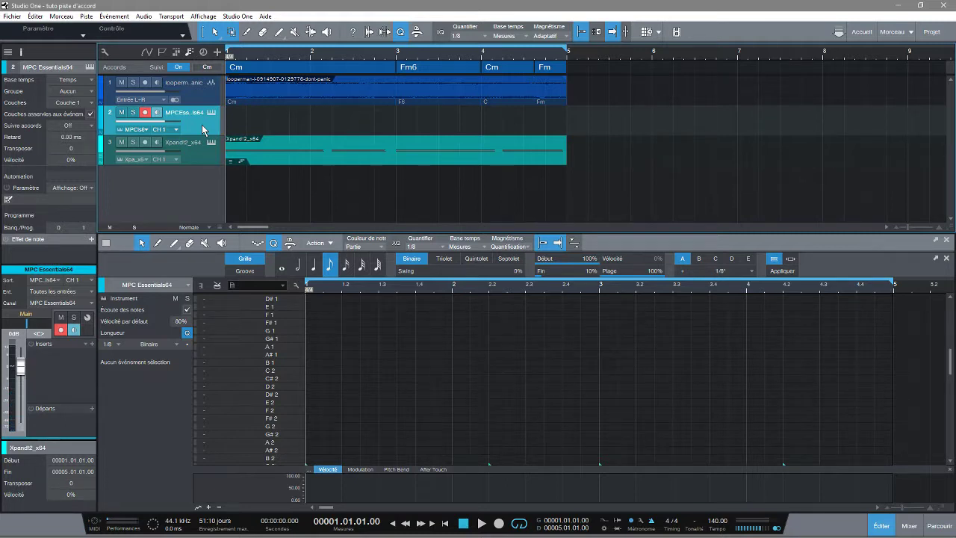
click(201, 285)
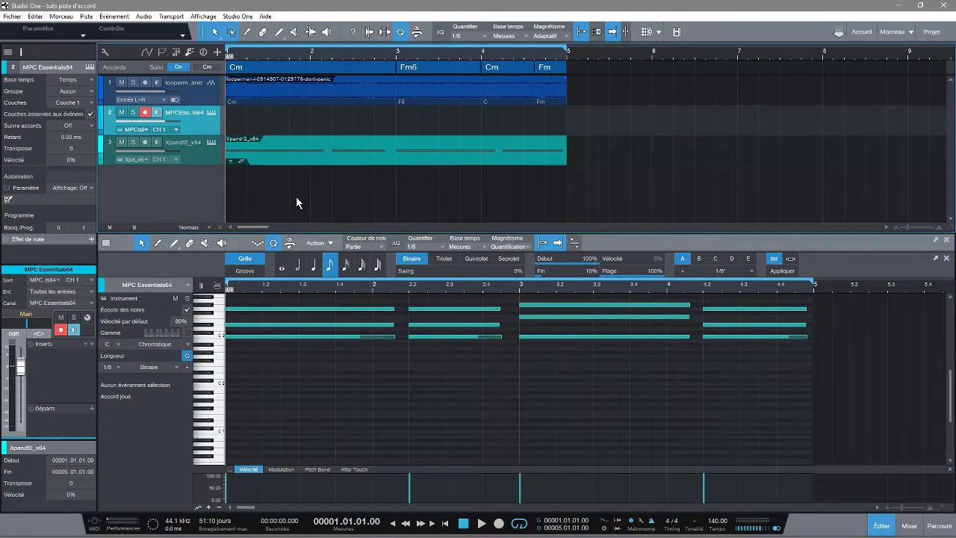
click(215, 163)
click(205, 117)
key(KP_Multiply)
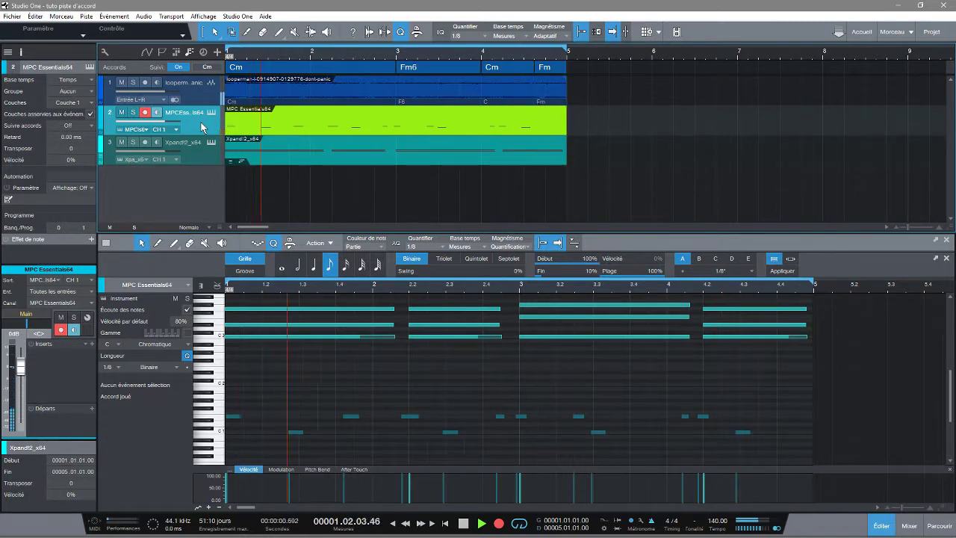
key(space)
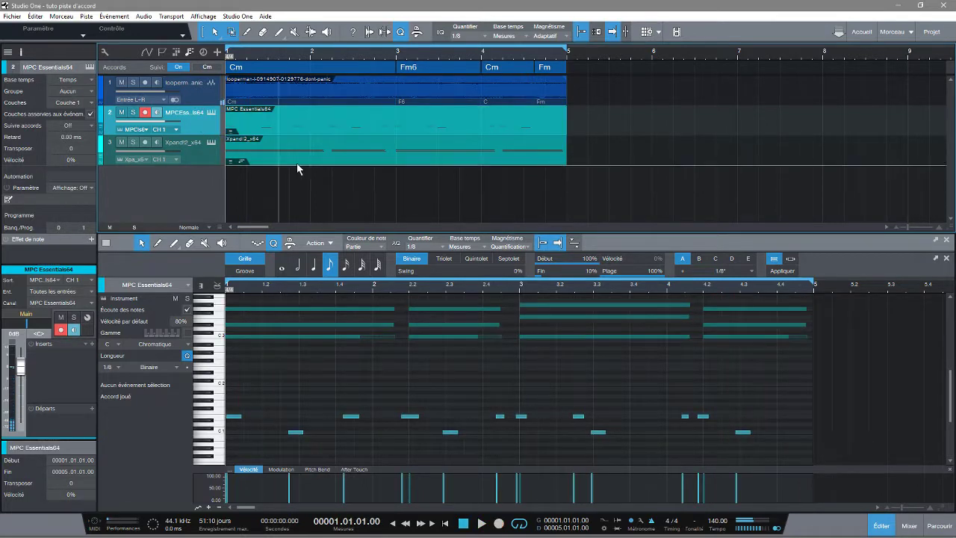
Quantize all notes of the recorded MPC Essentials part to 1/8 and listen to the result.
double_click(346, 124)
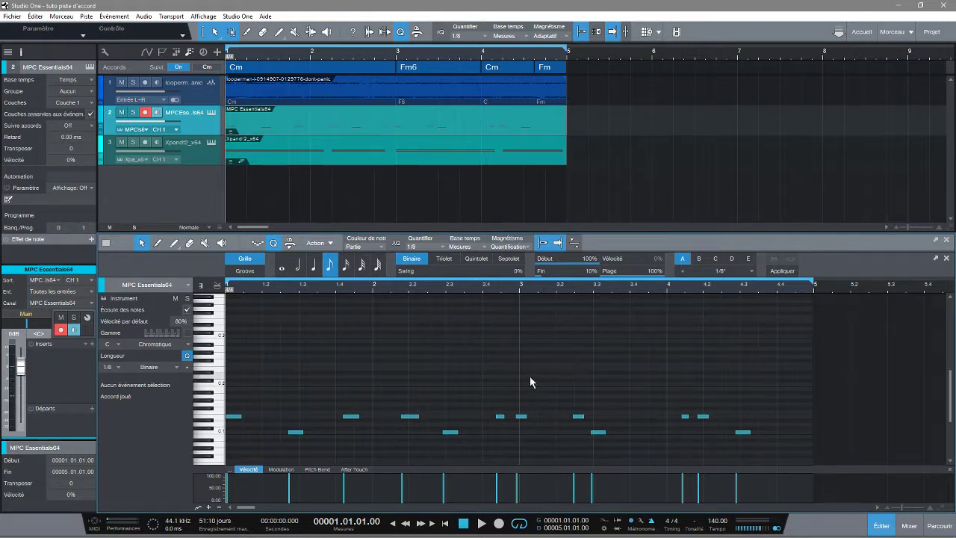
key(ctrl+a)
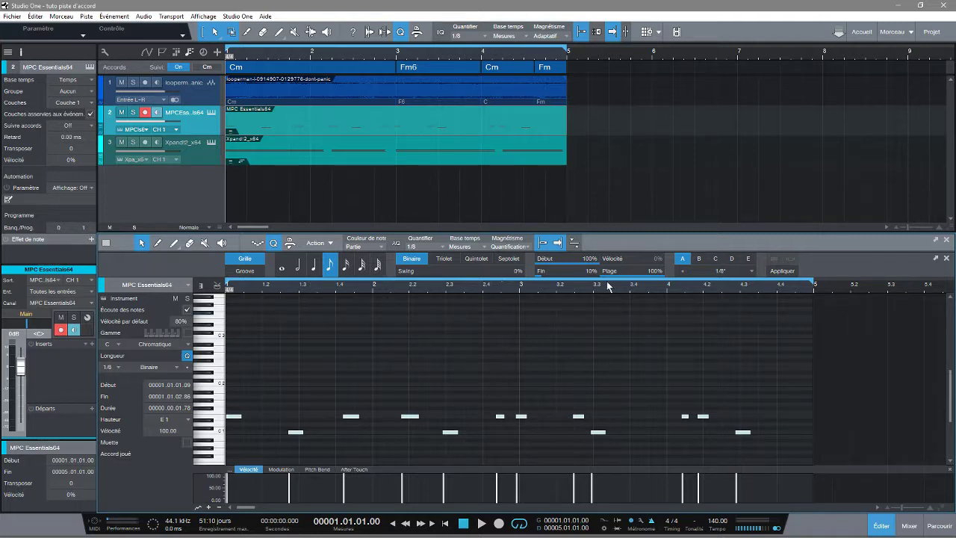
click(783, 271)
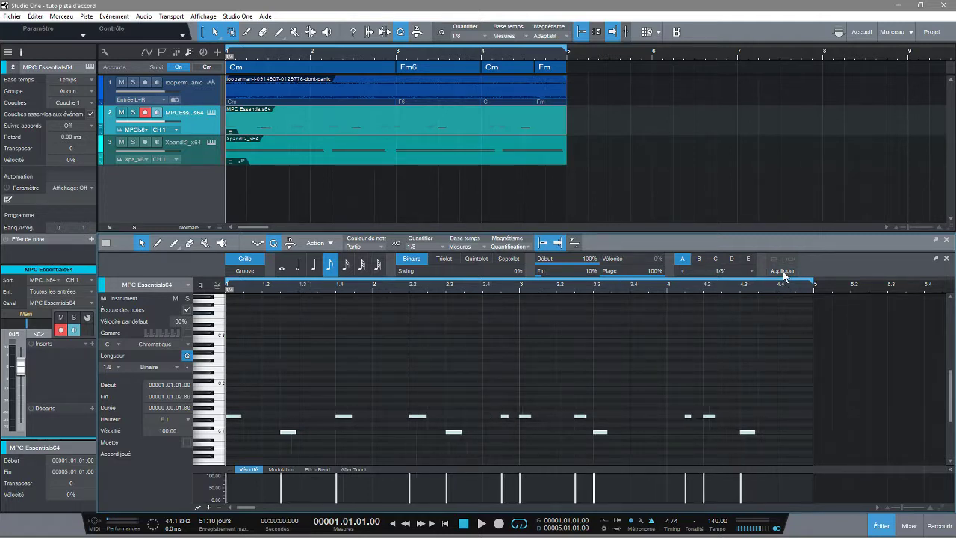
key(space)
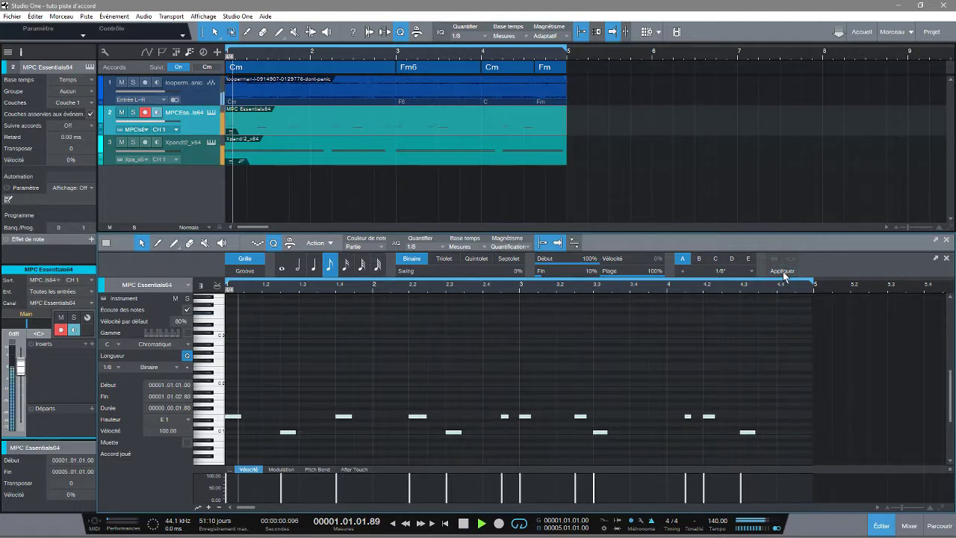
key(space)
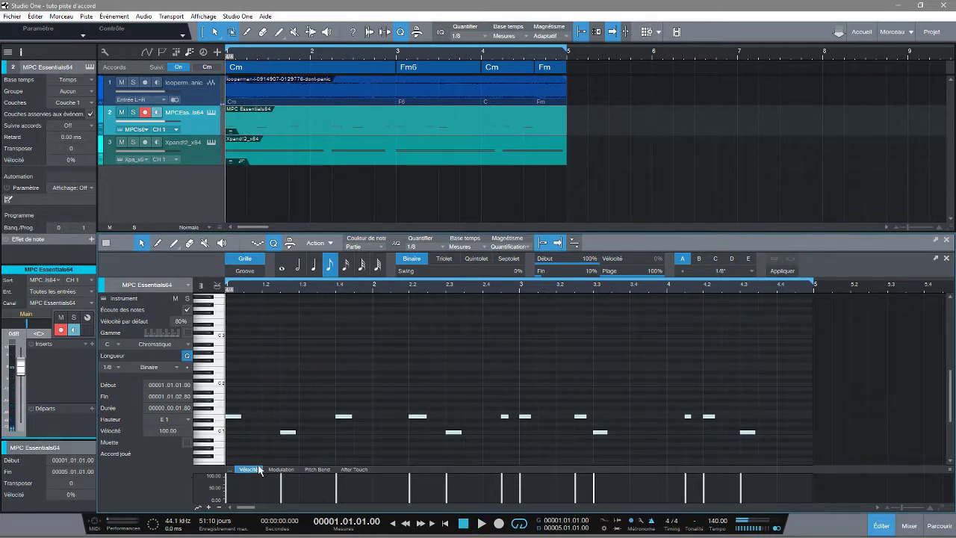
Move the first C 1 note to beat 1.3, switch the note editor to drum view, and play the pattern.
click(300, 441)
drag(283, 433, 304, 436)
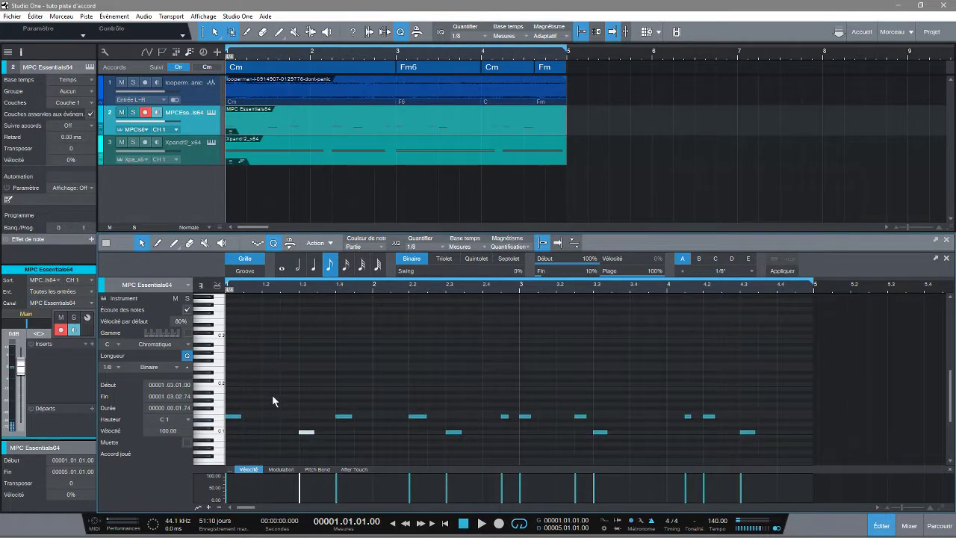
click(217, 285)
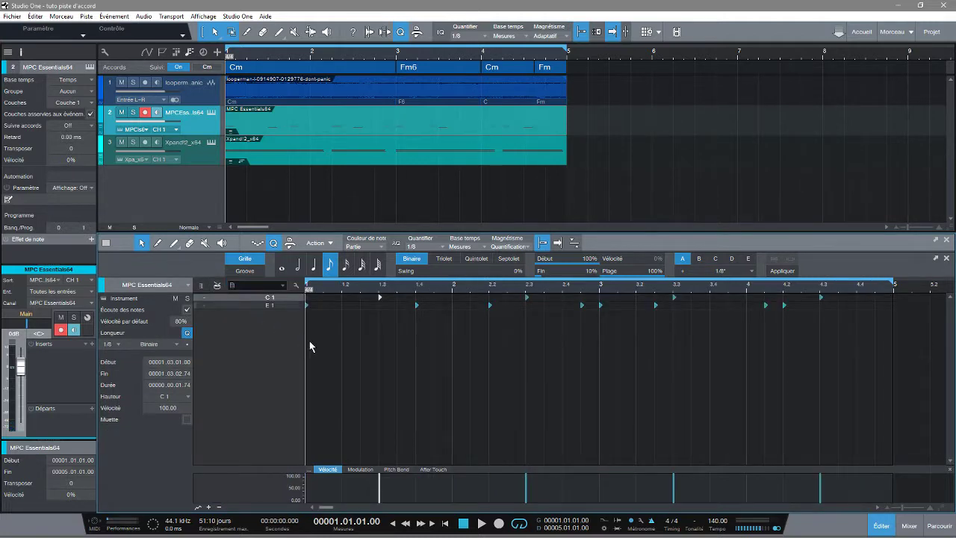
key(space)
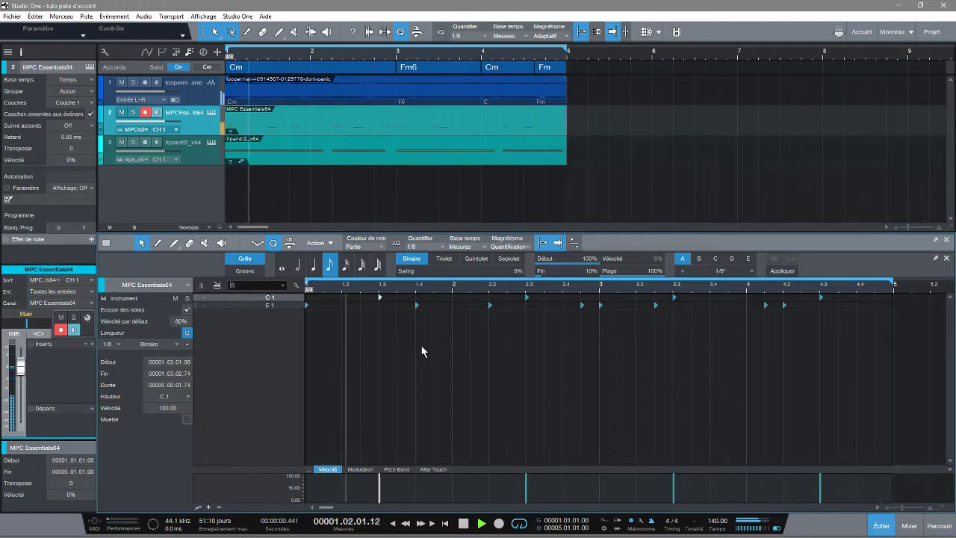
key(space)
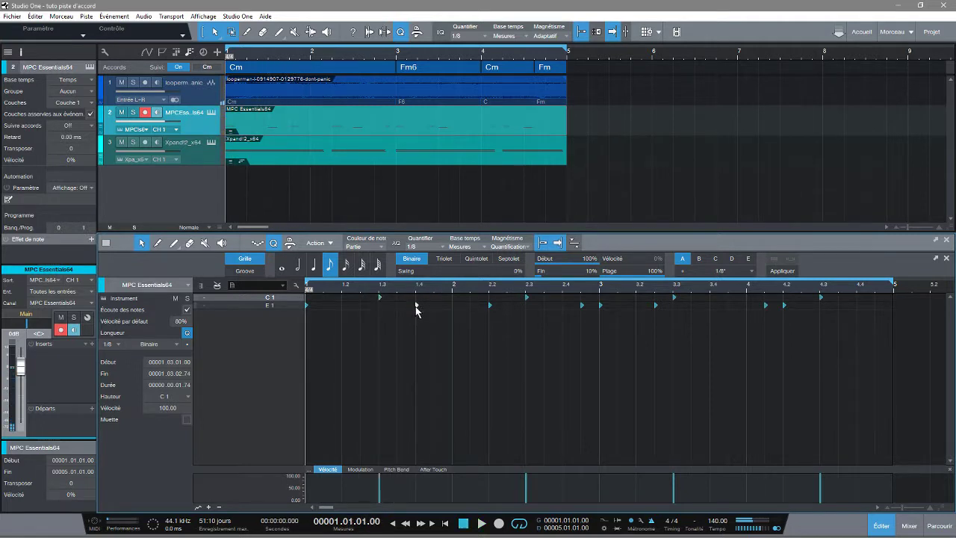
Move the second E 1 hit to position 1.04.03 and listen to the corrected drum pattern.
drag(416, 305, 431, 313)
key(space)
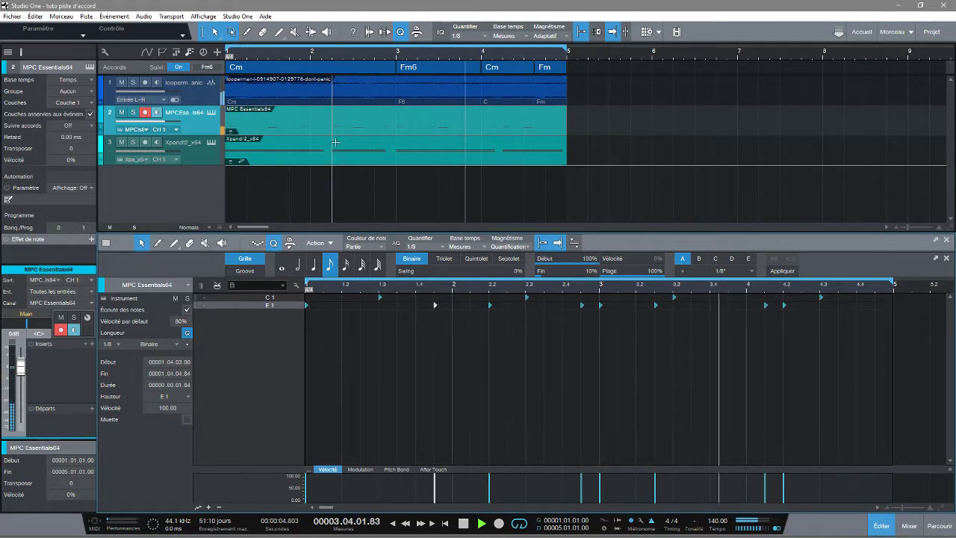
key(space)
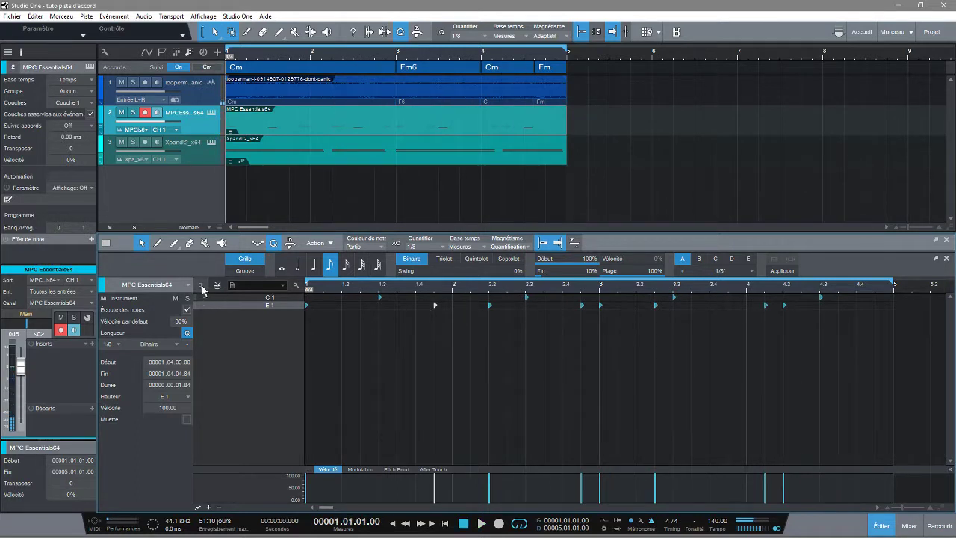
Compare the MPC Essentials part in the note editor's piano and drum views.
click(202, 285)
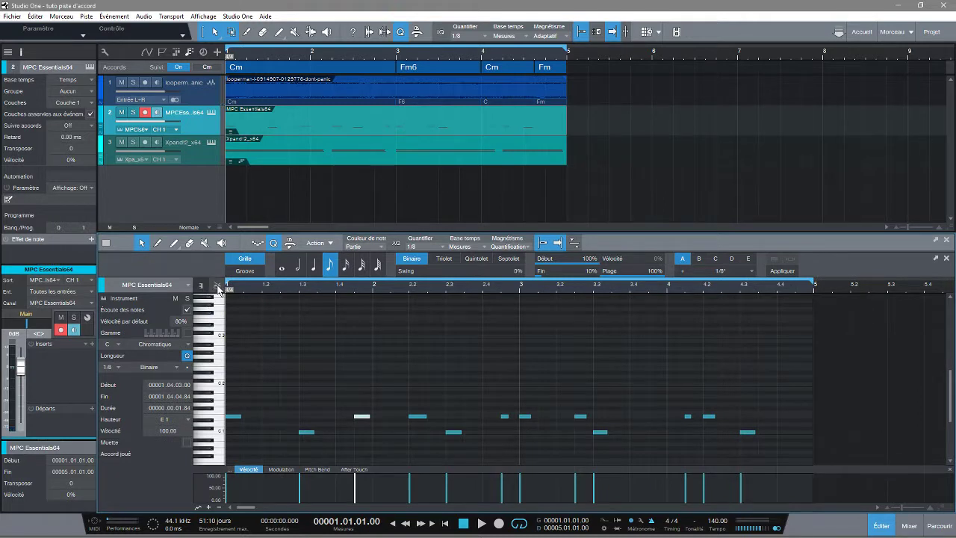
click(218, 288)
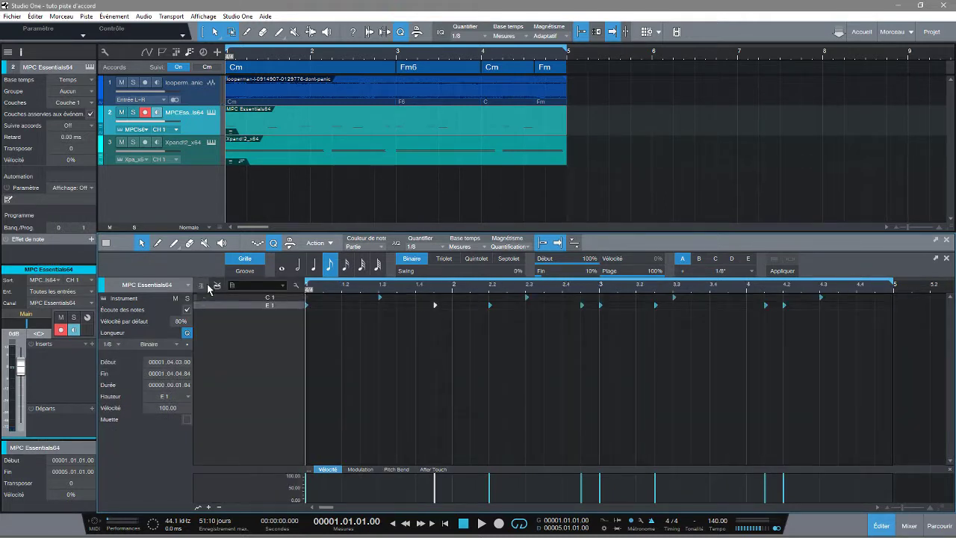
click(203, 287)
click(216, 287)
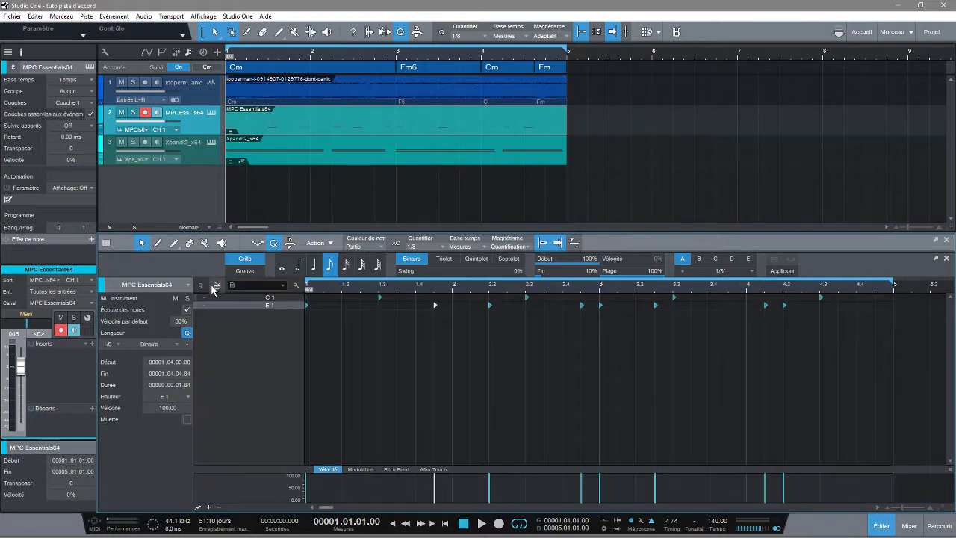
Overdub a steady G 1 hit pattern on the MPC Essentials track across all four bars.
key(space)
key(space)
key(KP_Multiply)
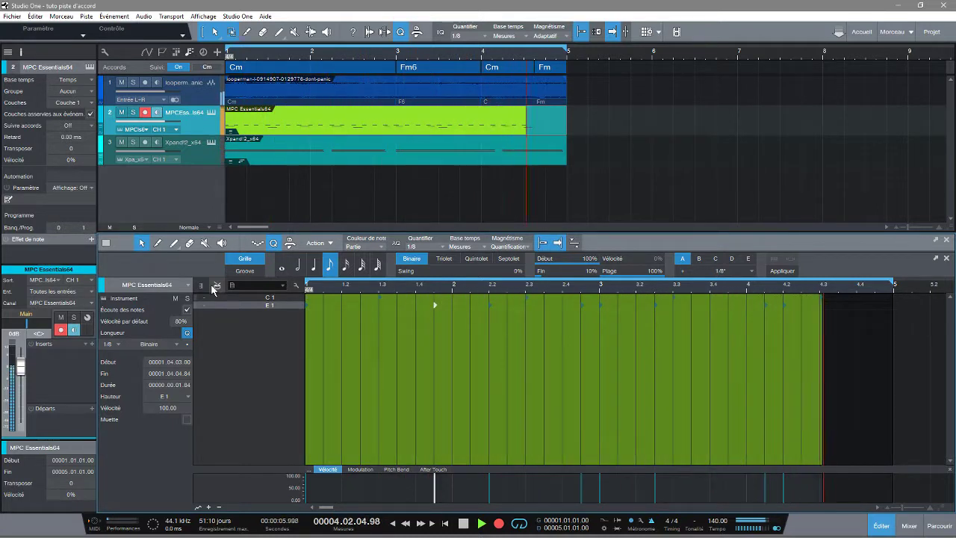
key(space)
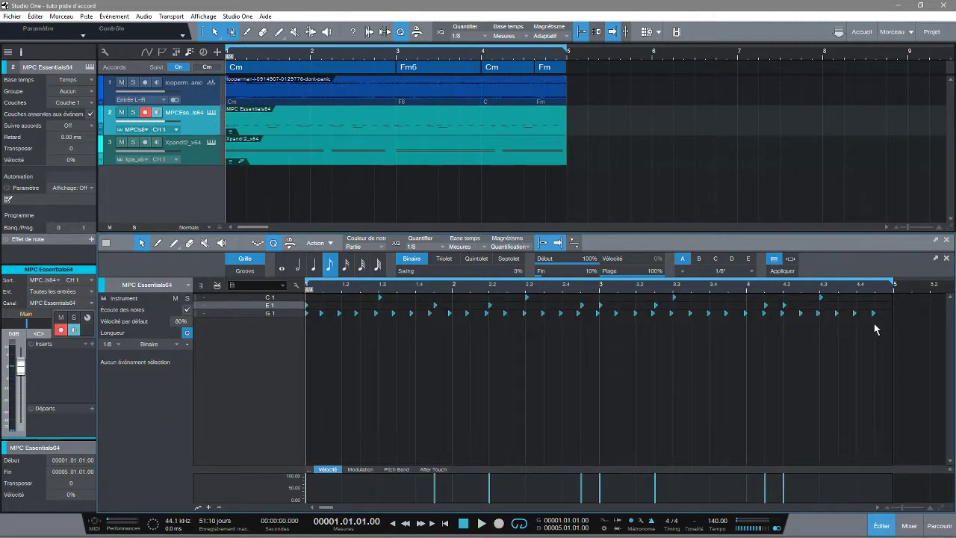
Quantize all the G 1 hits to 1/8 and play back the pattern.
drag(892, 309, 268, 379)
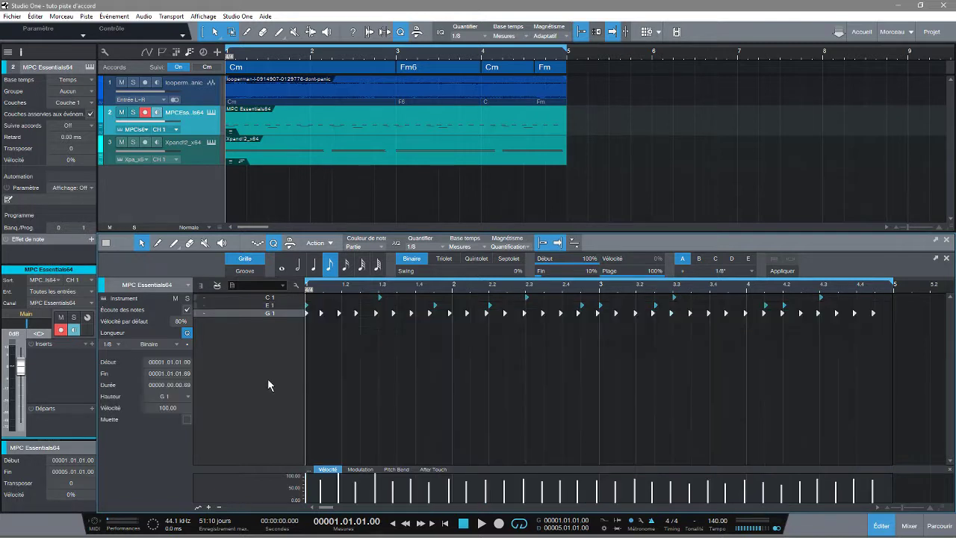
click(780, 271)
key(space)
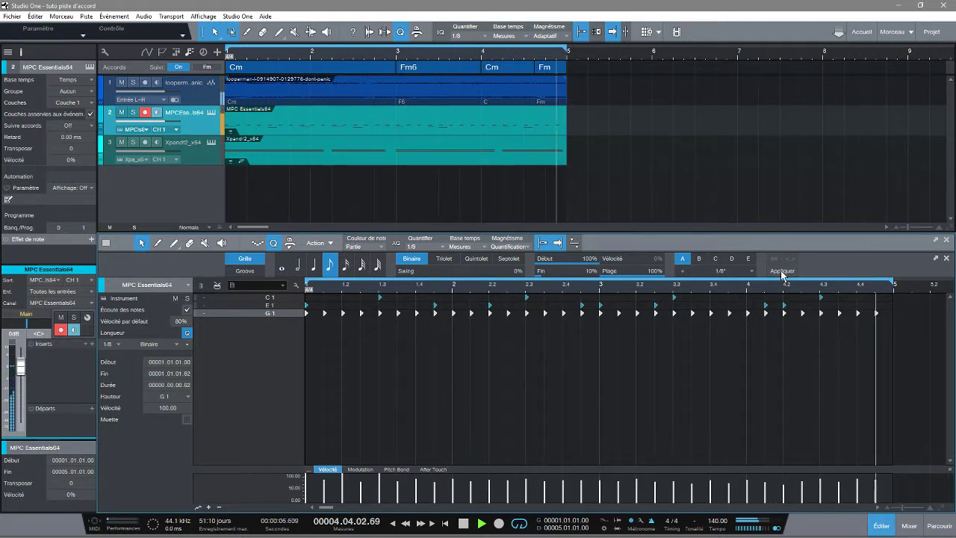
key(space)
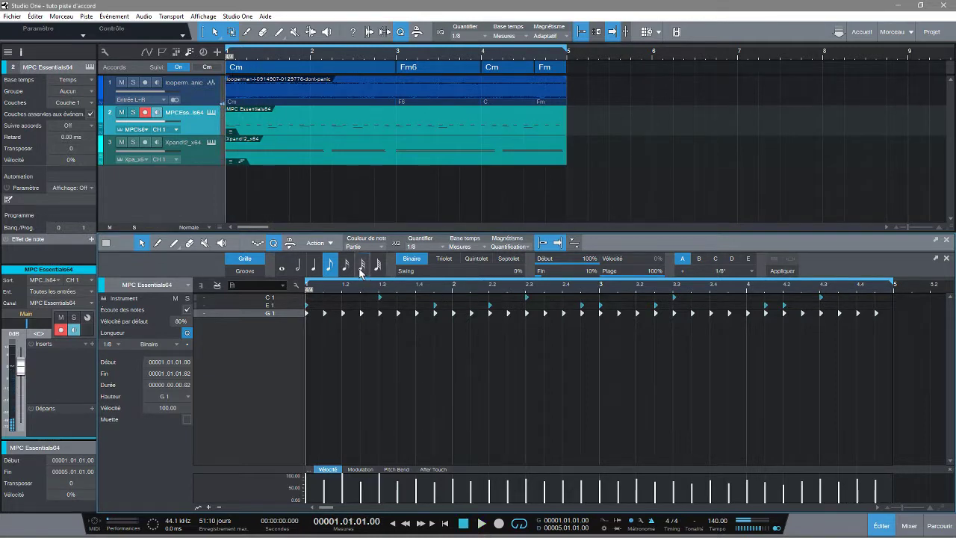
Set the note grid to 1/32, paint a G 1 roll leading into beat 2.3, and listen to it.
click(362, 266)
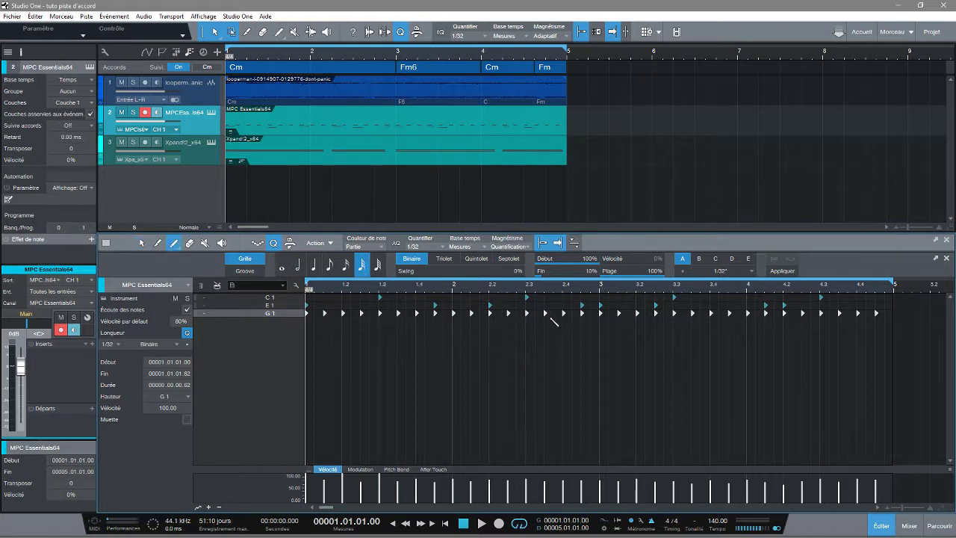
click(512, 313)
click(514, 314)
click(515, 315)
click(518, 314)
click(524, 317)
key(space)
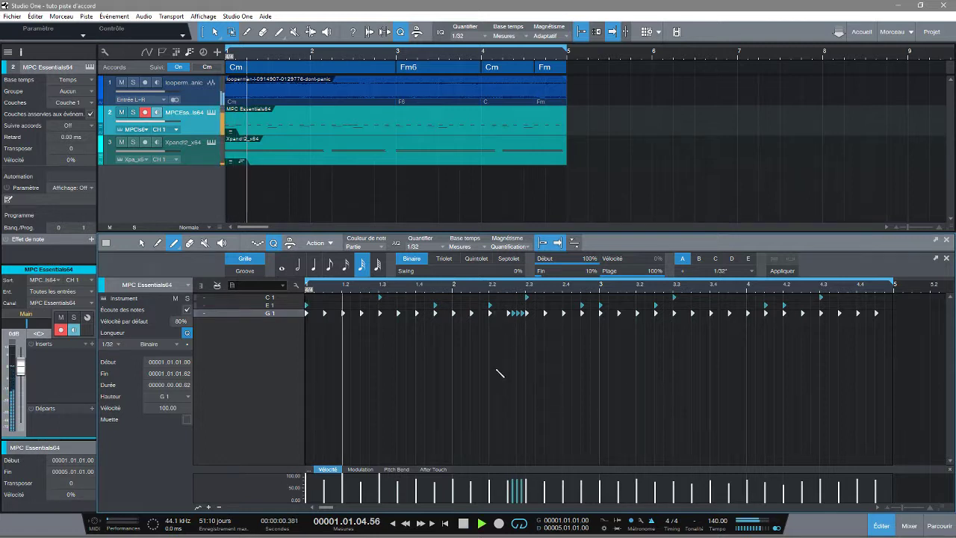
key(space)
Paint further 1/32 G 1 rolls just before bar 4 and at the end of bar 4, and play the pattern.
click(740, 315)
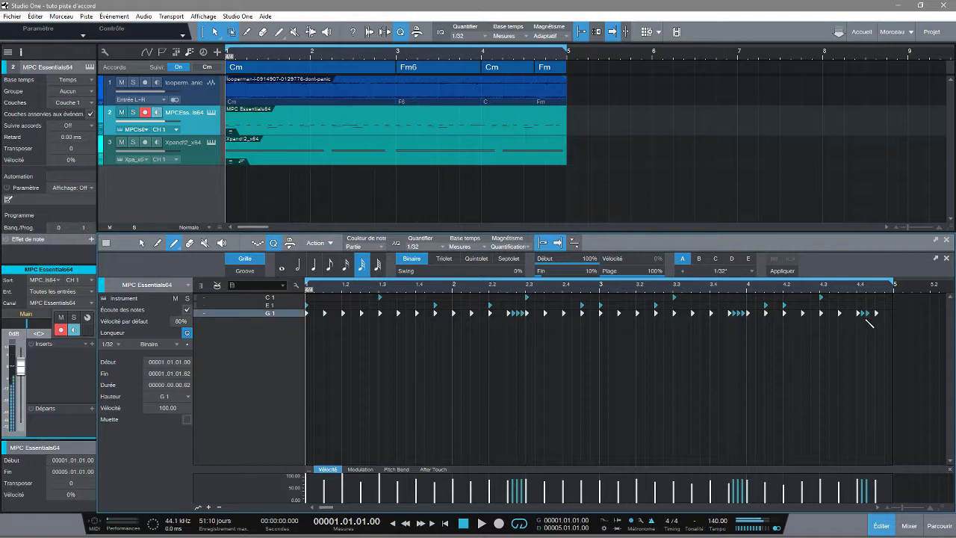
click(882, 315)
click(888, 315)
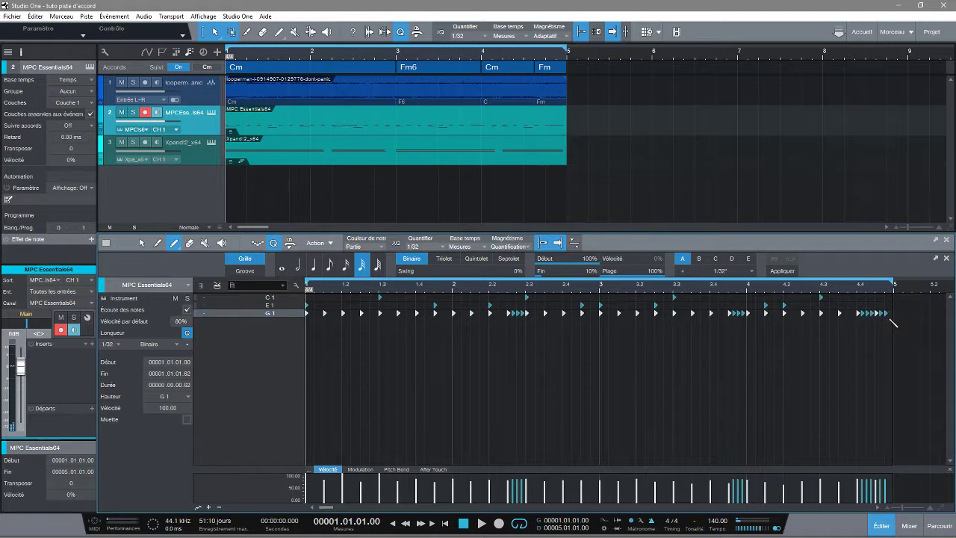
key(space)
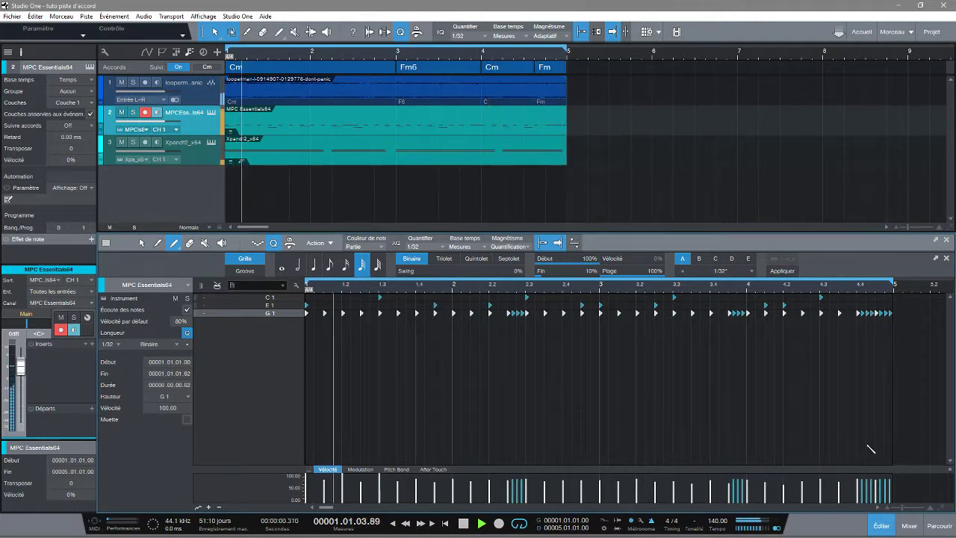
Open the MPC Essentials instrument, stop playback, and check its channel mixer before returning to the main pad view.
click(209, 112)
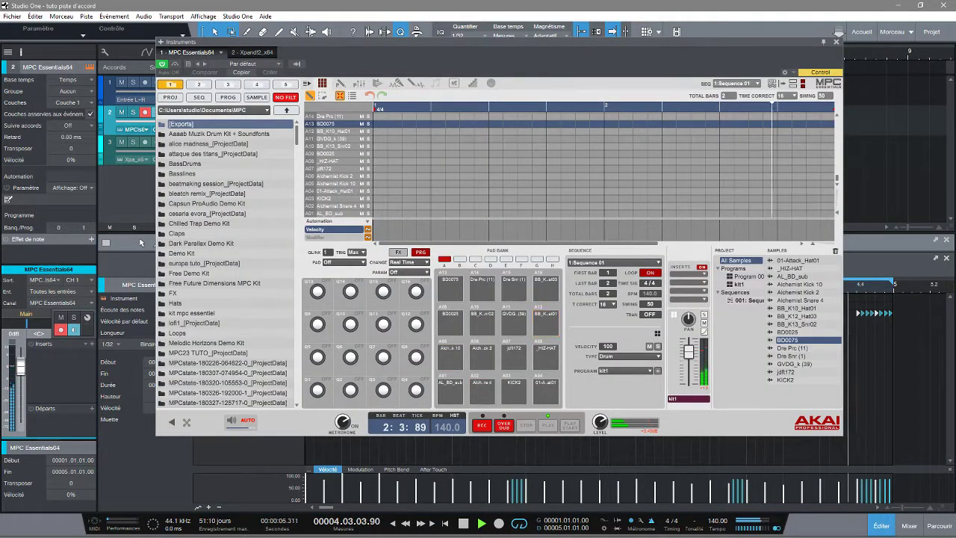
key(space)
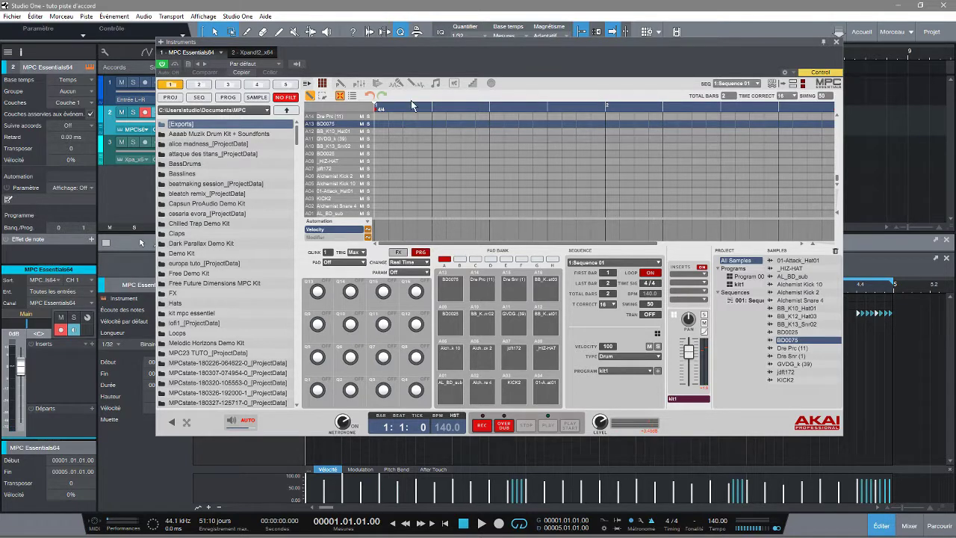
click(362, 86)
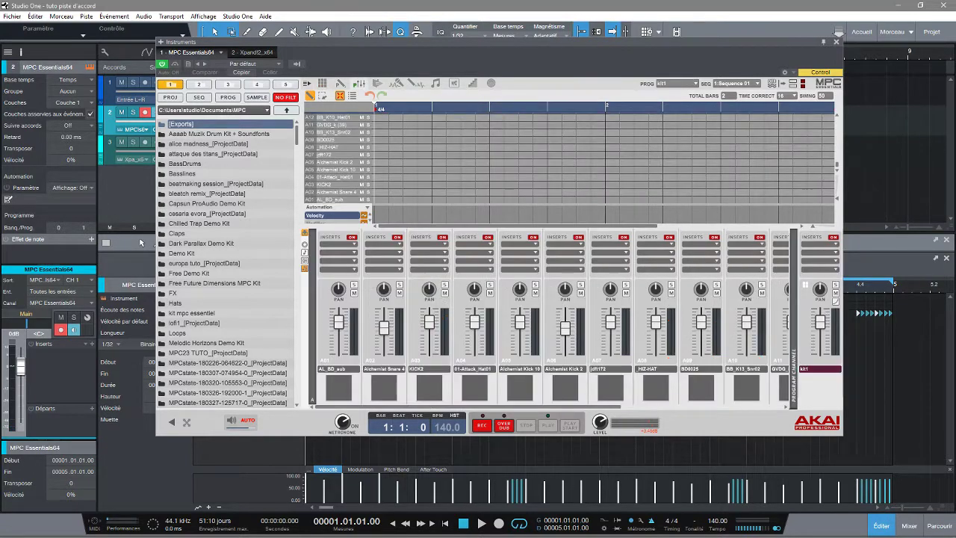
click(322, 84)
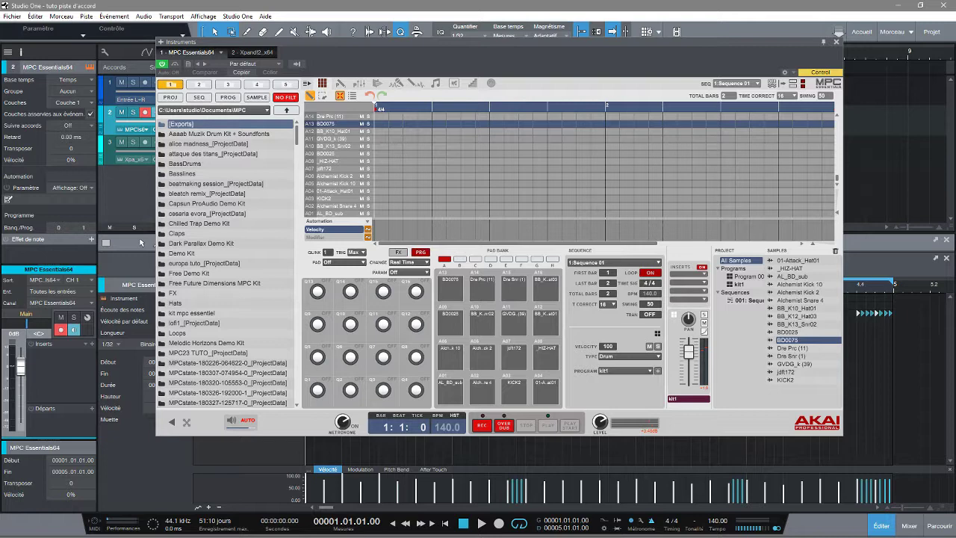
Open the MPC Essentials channel mixer, play the pattern, and slightly lower the BB_K10_Hat01 channel's volume.
click(359, 85)
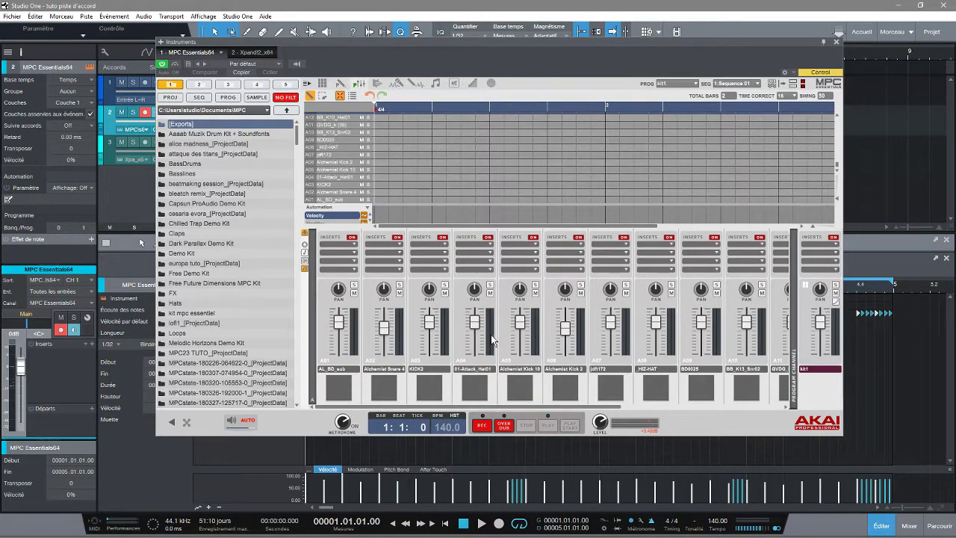
key(space)
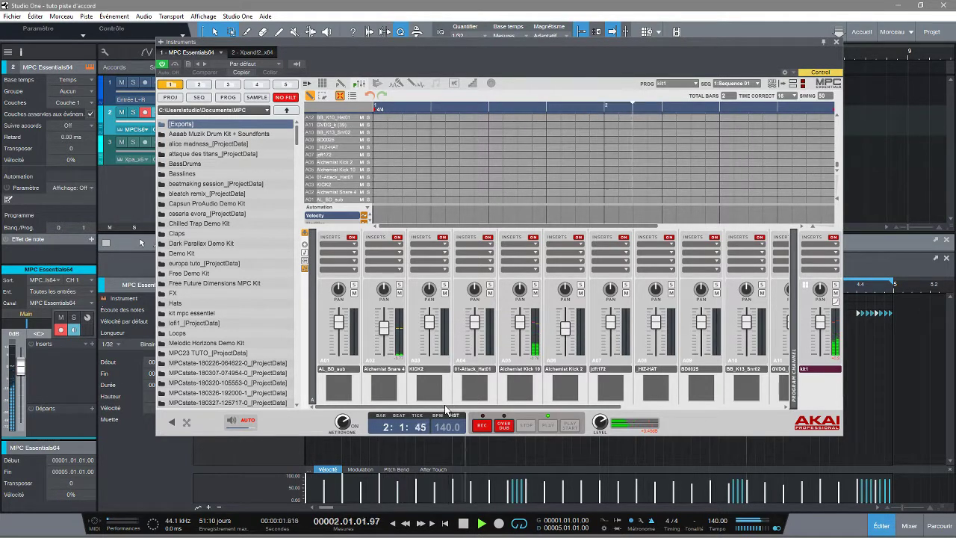
drag(446, 409, 531, 408)
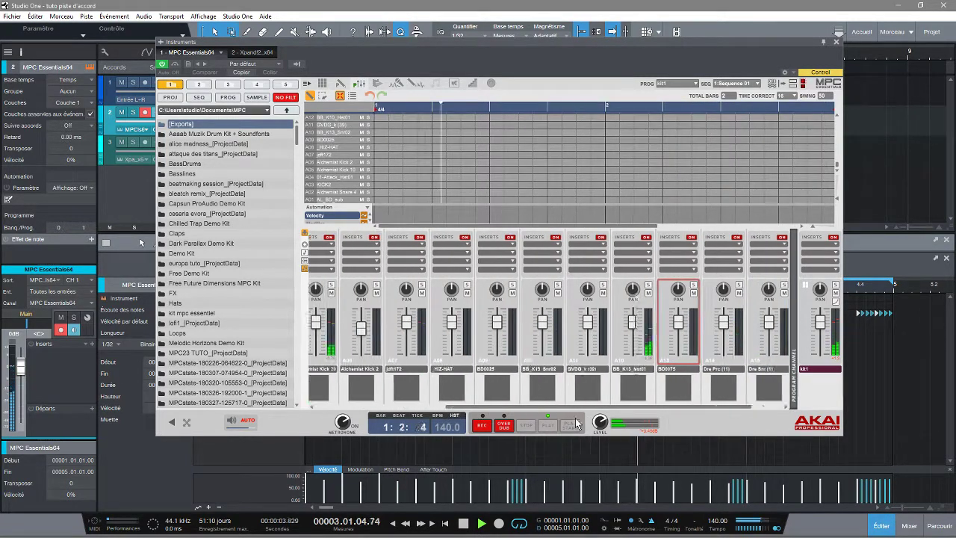
key(space)
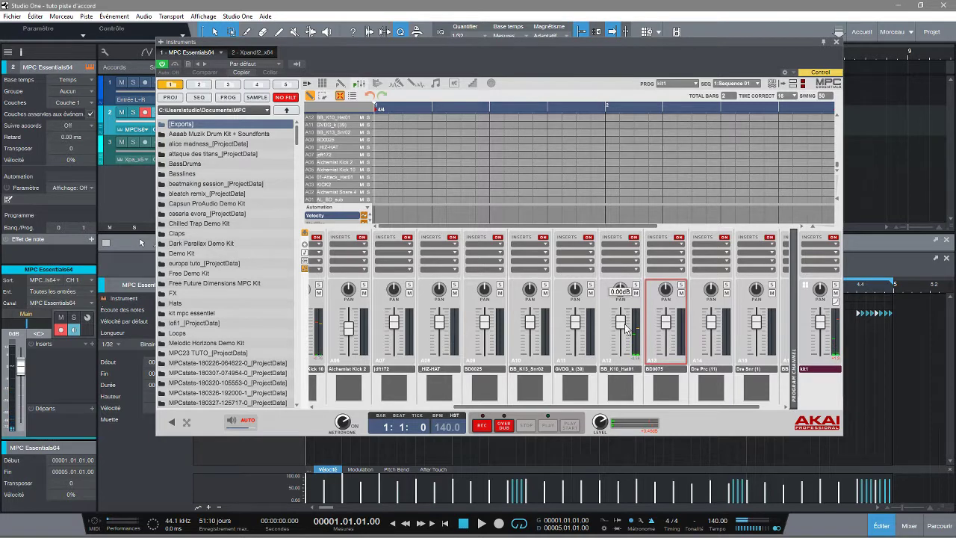
key(space)
drag(623, 329, 624, 332)
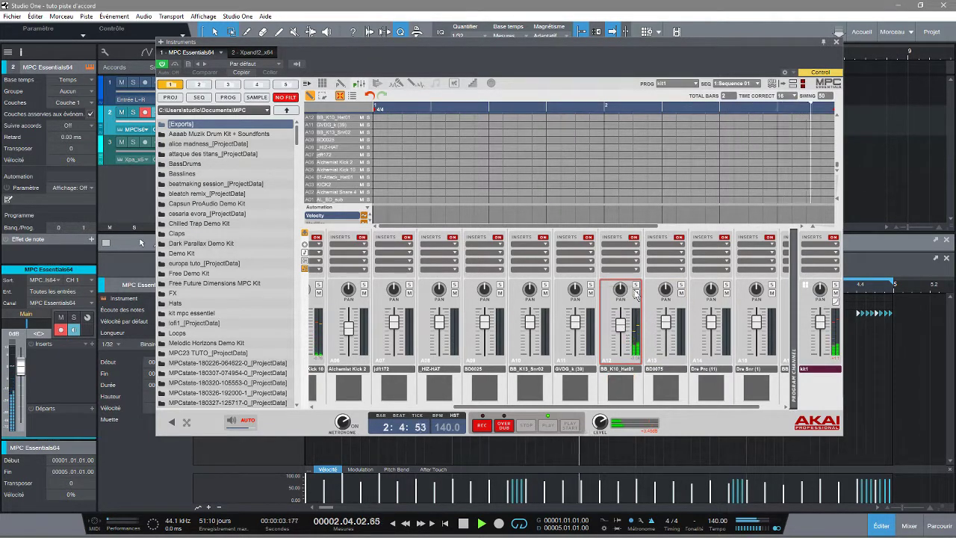
Insert the Akai Professional Autopan Sync effect on the BB_K10_Hat01 channel and raise the channel's volume.
click(637, 244)
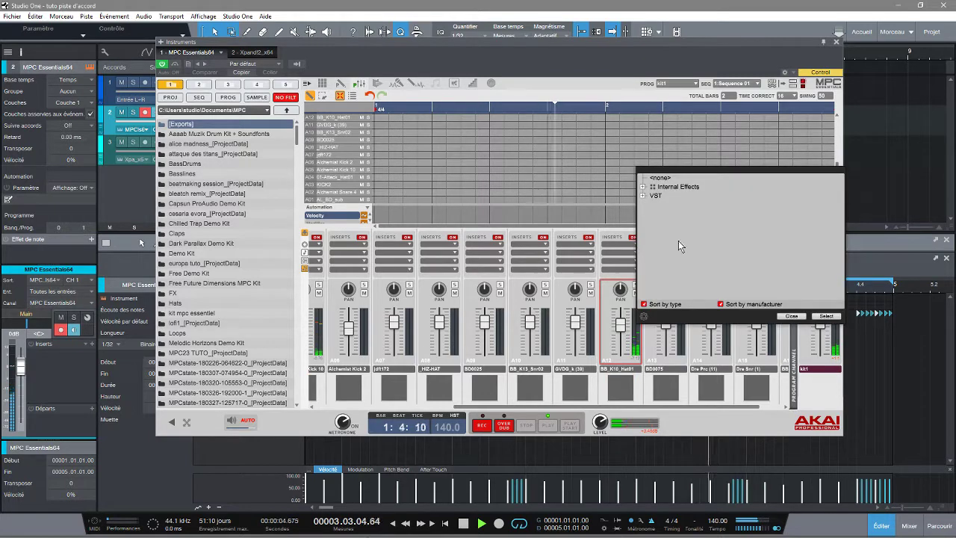
click(644, 186)
click(651, 195)
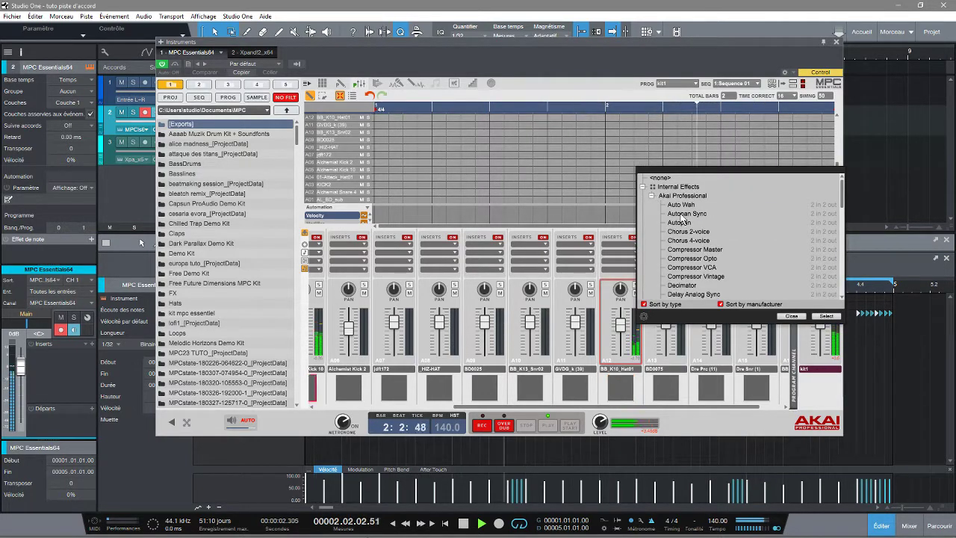
click(682, 215)
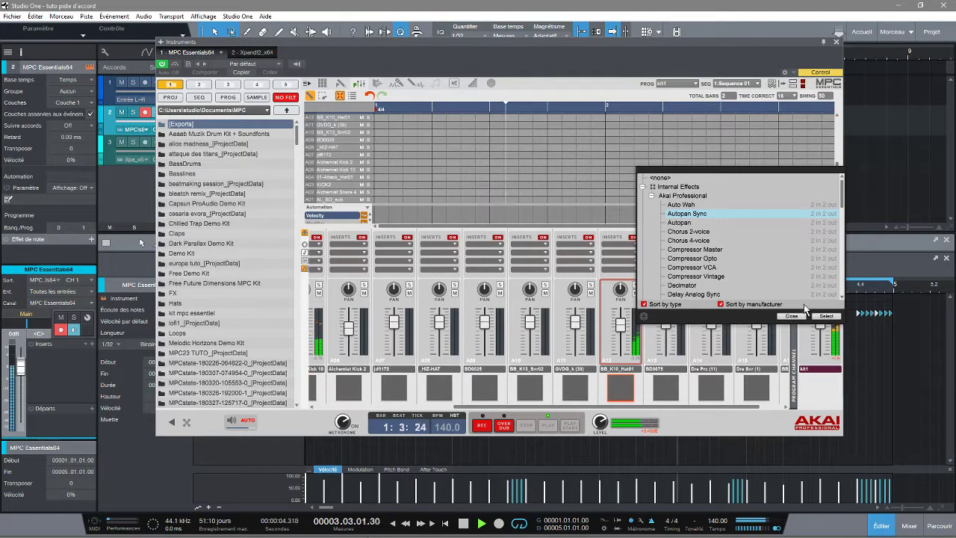
click(825, 316)
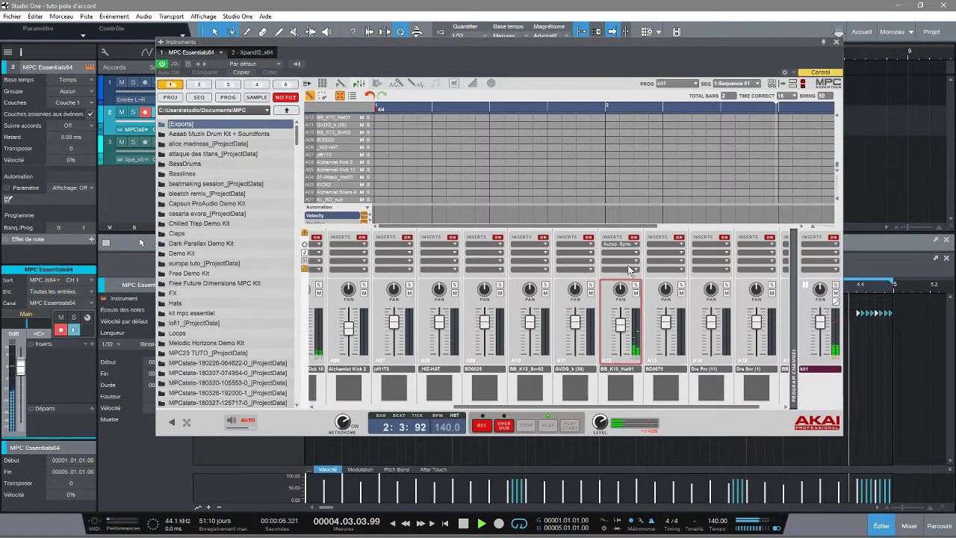
mouse_move(623, 326)
drag(625, 326, 623, 320)
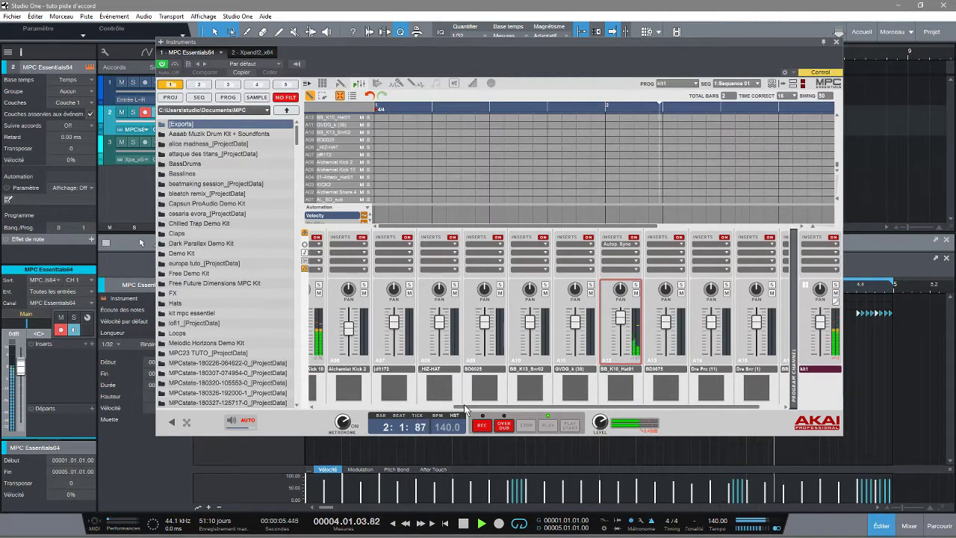
Slightly lower the Alchemist Kick 10 channel's volume, close the instrument window, and stop playback after listening.
drag(464, 404, 403, 405)
click(427, 328)
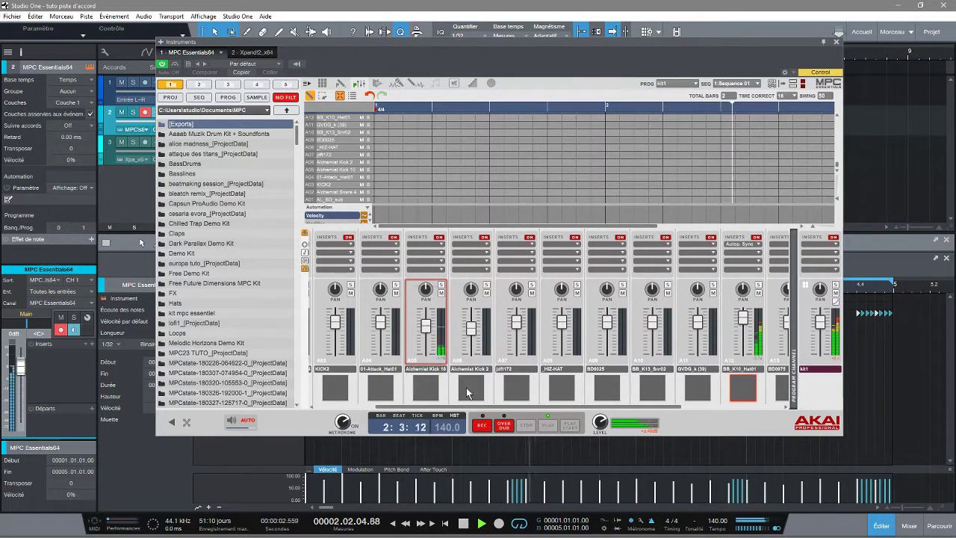
drag(476, 405, 430, 411)
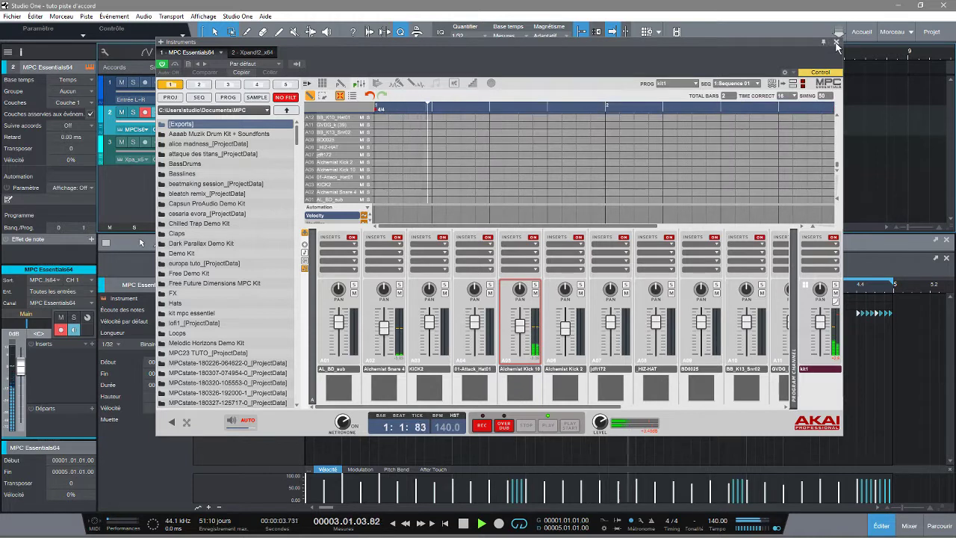
click(837, 42)
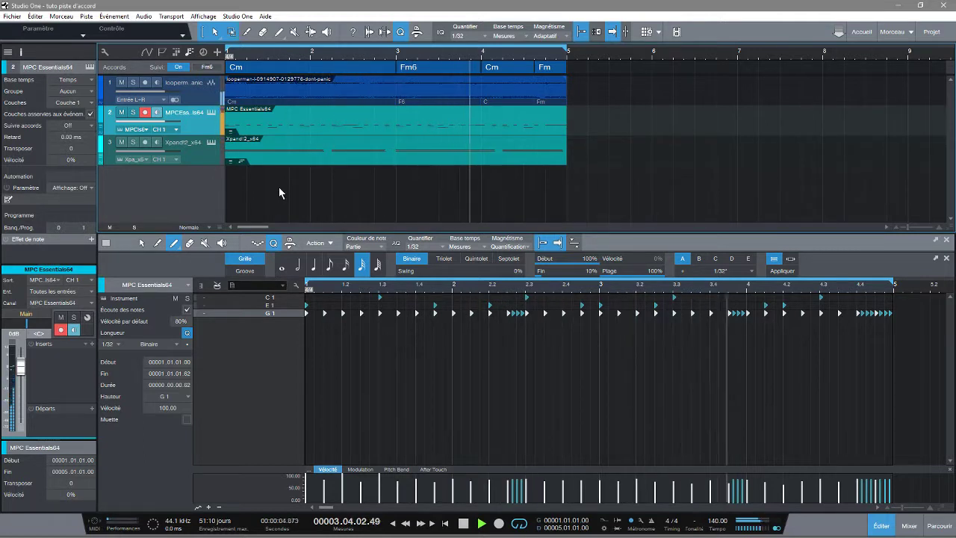
key(space)
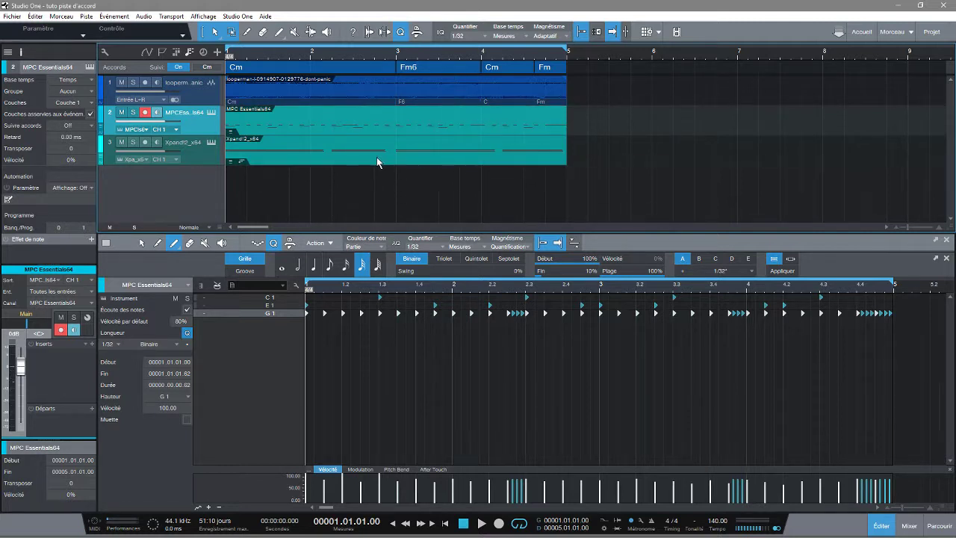
Set chord following (Suivre accords) to Off on the Xpand!2 track and play the arrangement.
click(205, 154)
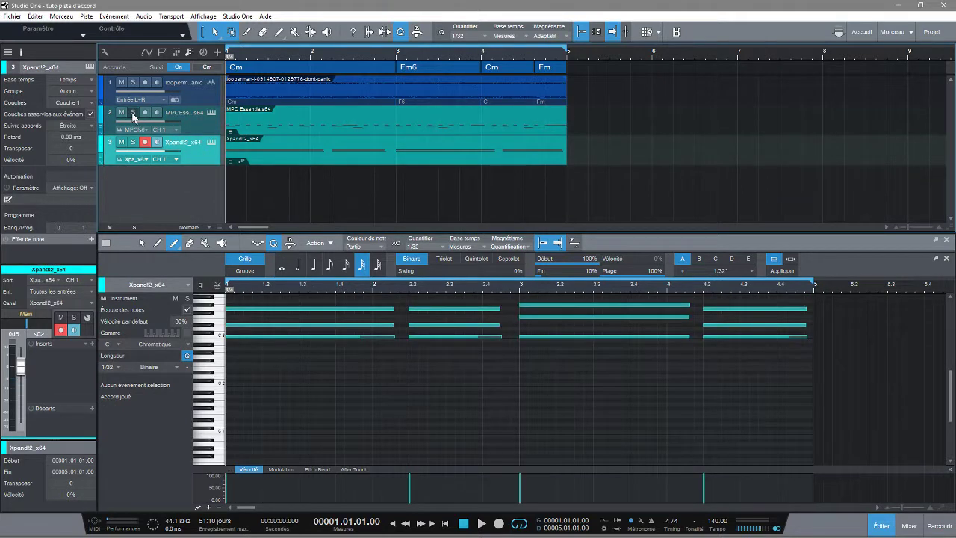
click(92, 125)
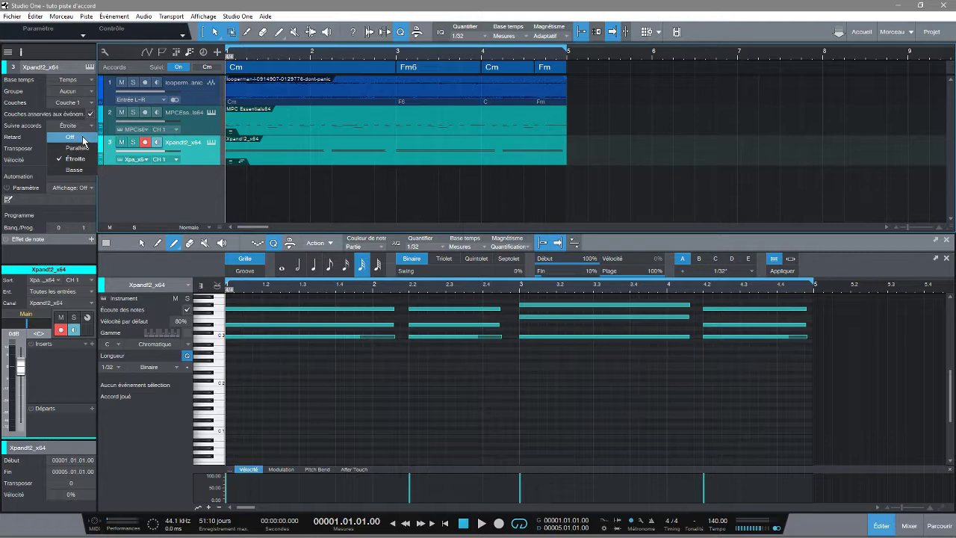
click(84, 138)
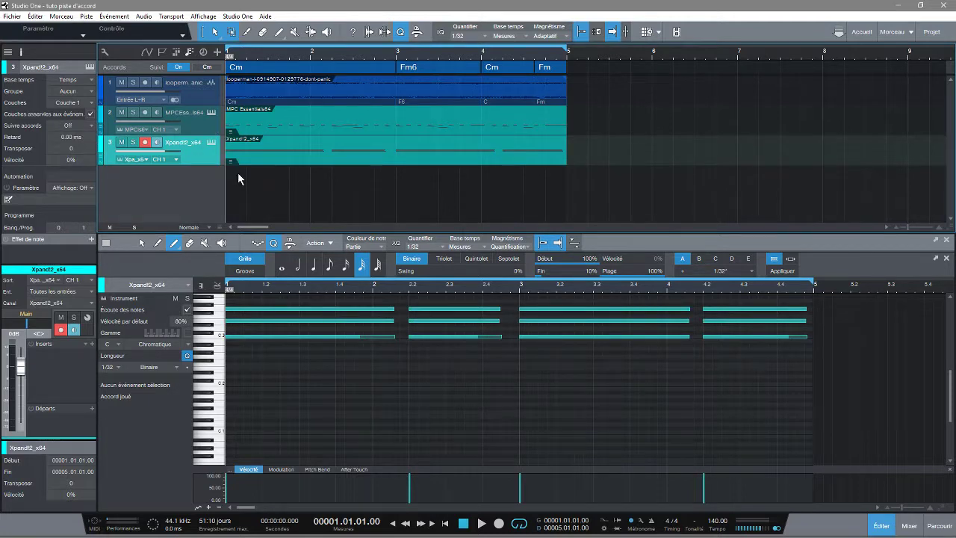
key(space)
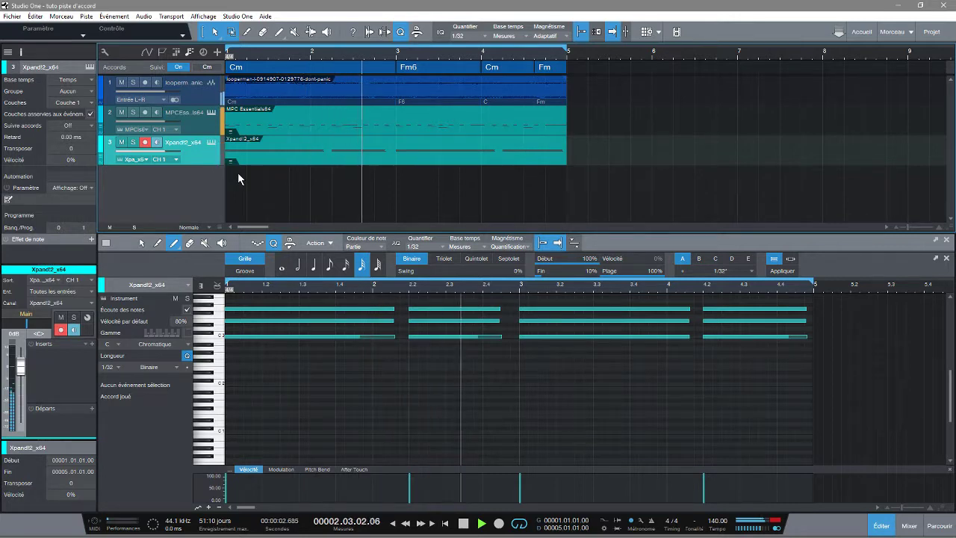
Set the Xpand!2 track's chord following to Étroite during playback, listen to the difference, and stop.
click(81, 126)
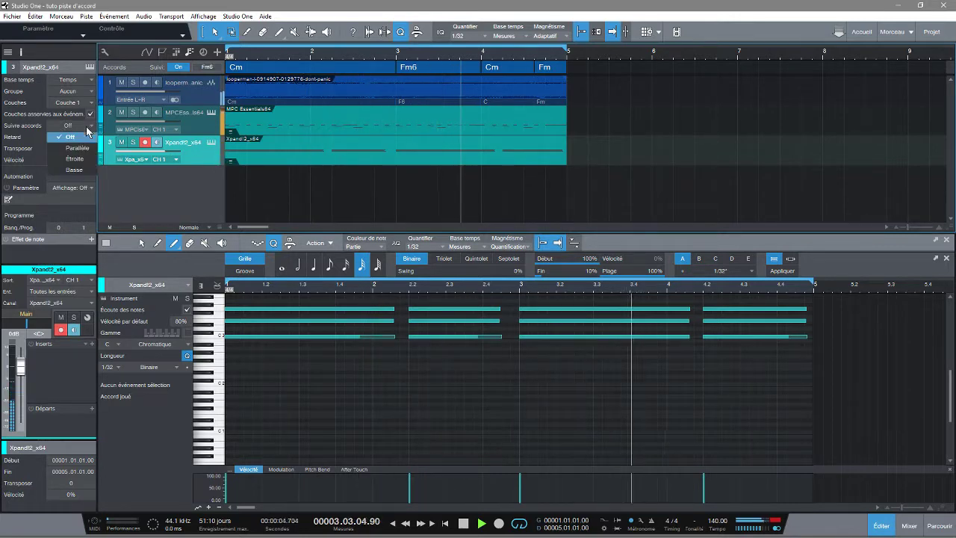
click(88, 159)
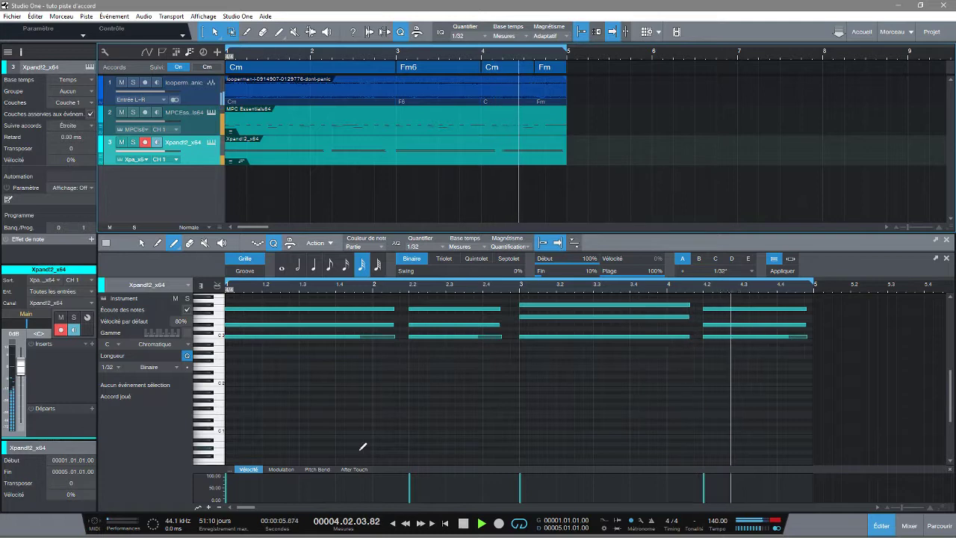
key(space)
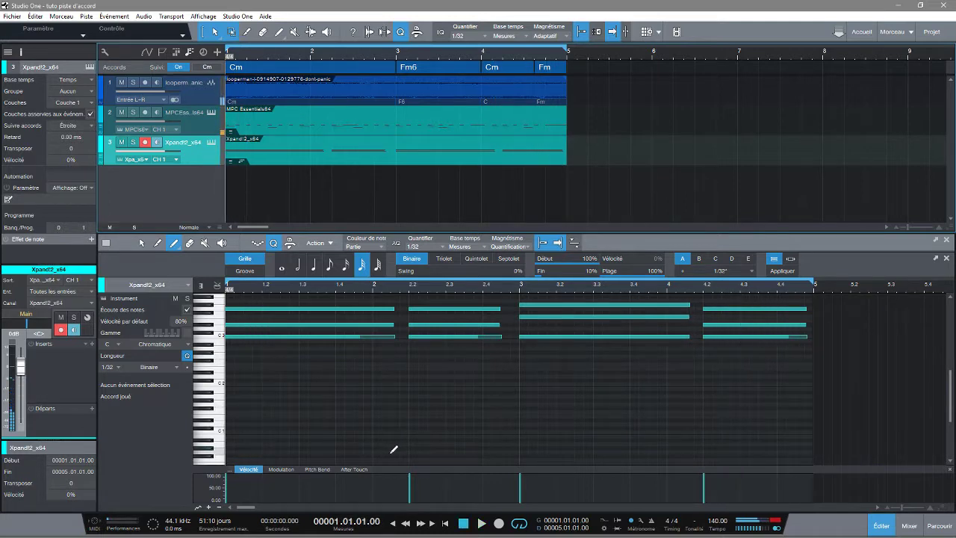